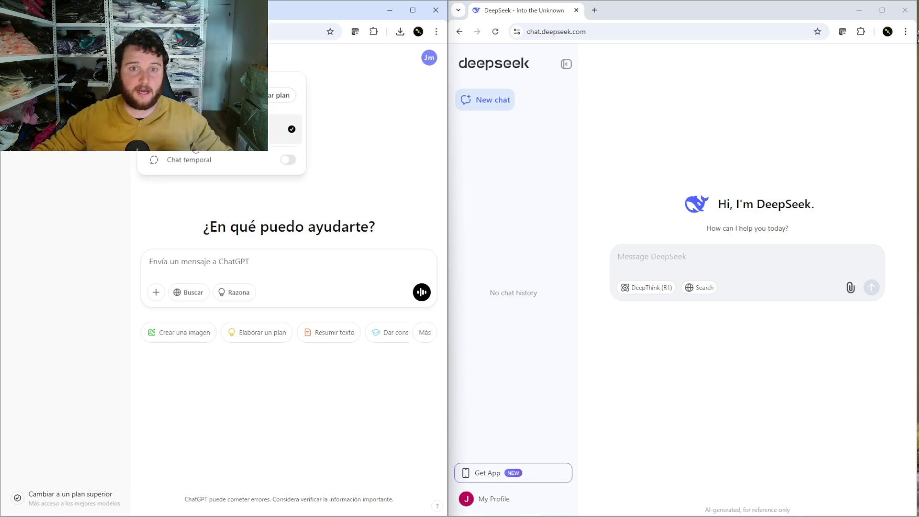
left_click(667, 128)
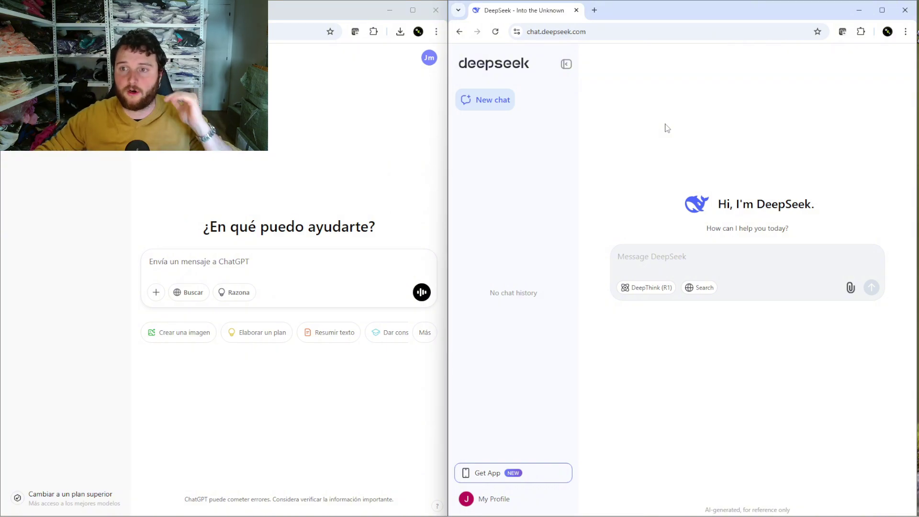
left_click(567, 64)
left_click(465, 101)
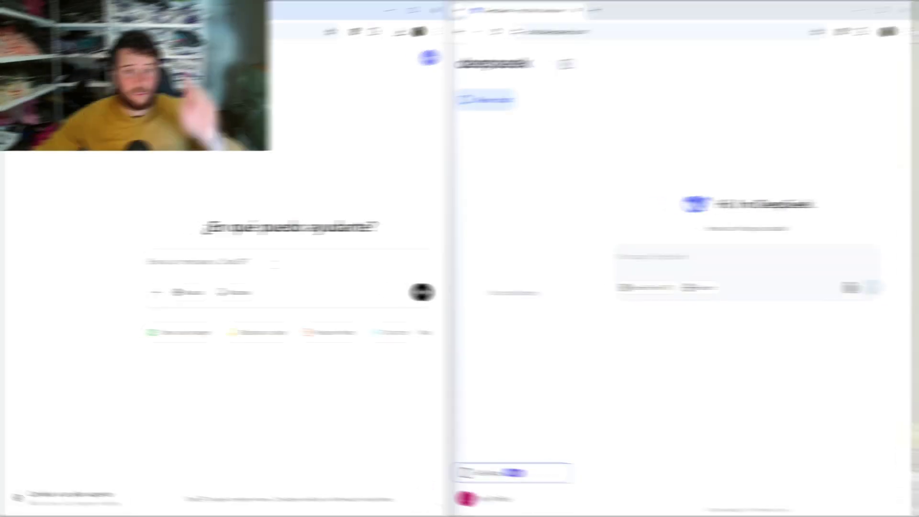
Ask ChatGPT and DeepSeek, in Spanish, why a man who requests a glass of water in a bar thanks the barman for aiming a shotgun at him
type("Un hombre entra a un bar y le pide al camarero un vaso de agua. El camarero saca una escopeta, la apunta al hombre y este le da las gracias. ¿Por qué?")
left_click(661, 260)
type("Un hombre entra a un bar y le pide al camarero un vaso de agua. El camarero saca una escopeta, la apunta al hombre y este le da las gracias. ¿Por qué?")
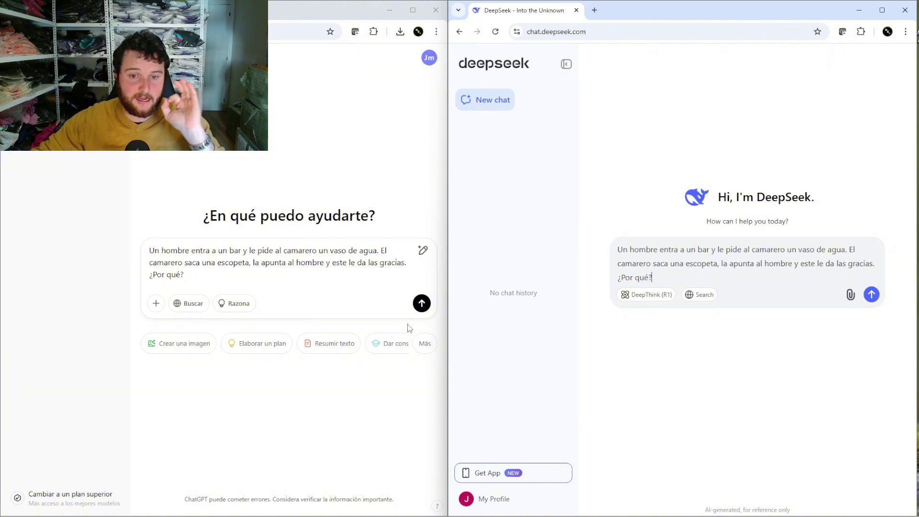
left_click(421, 303)
left_click(870, 295)
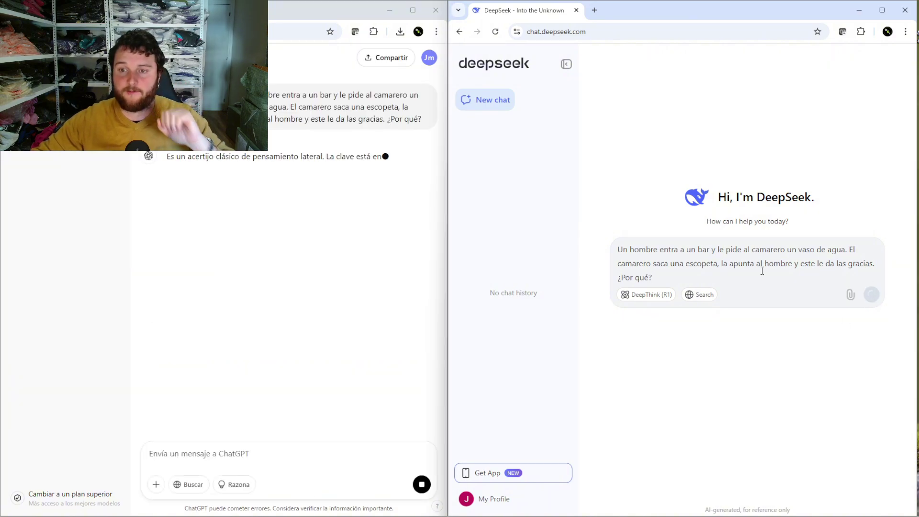
key("Return")
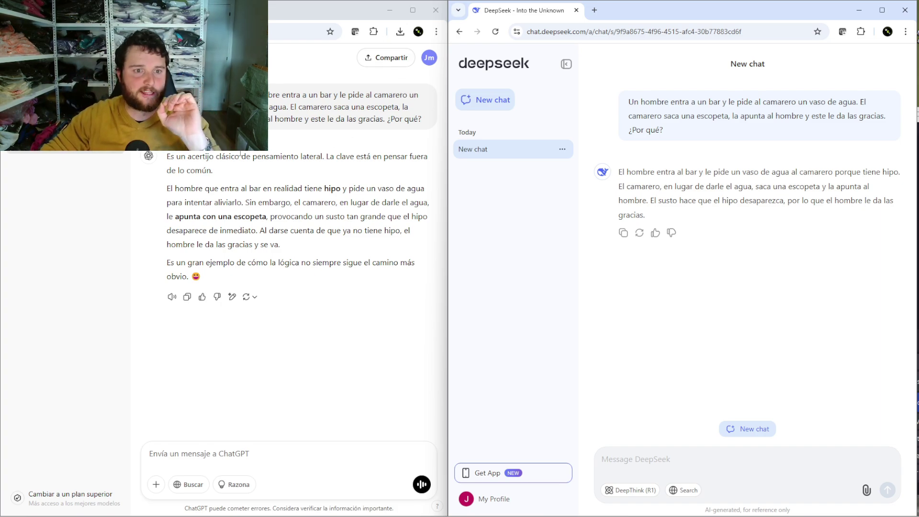
Read through ChatGPT's answer to the bar riddle passage by passage, checking it against the wording of the question
left_click_drag(166, 157, 308, 158)
left_click_drag(339, 159, 417, 158)
left_click_drag(213, 171, 256, 228)
left_click(168, 192)
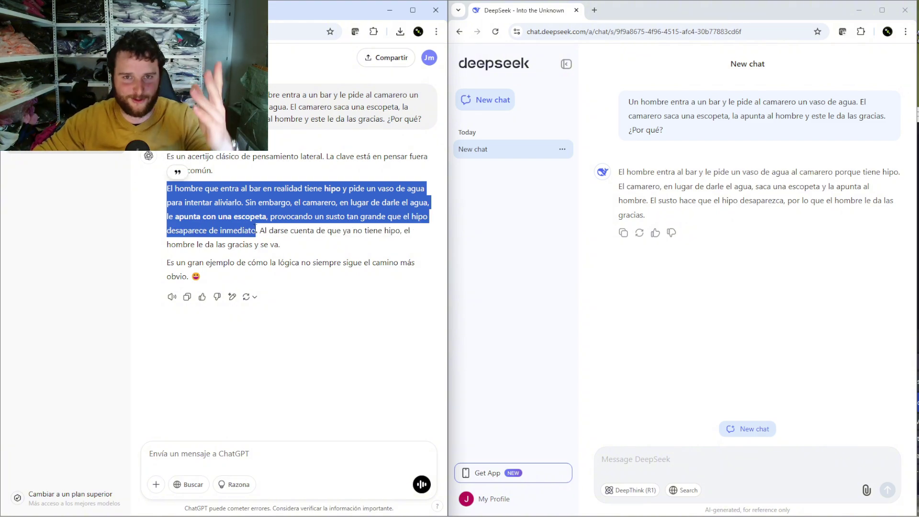
left_click(271, 237)
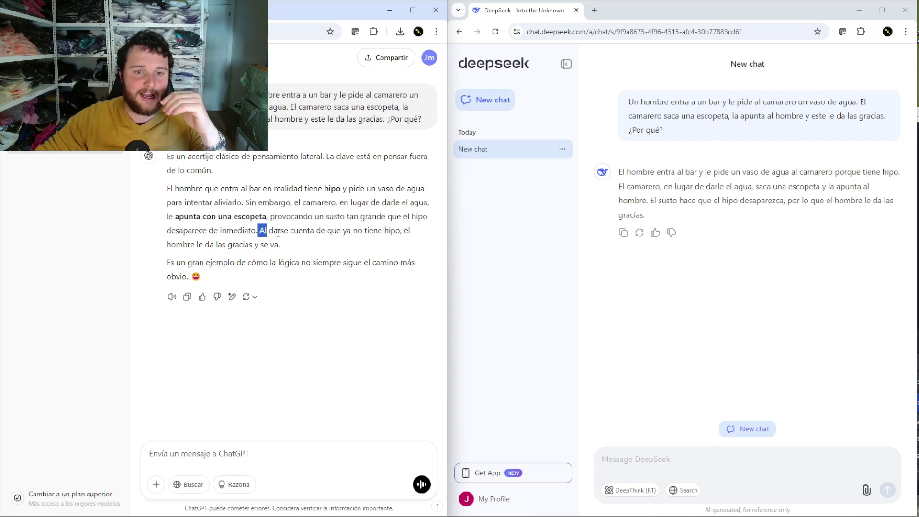
left_click_drag(278, 233, 309, 254)
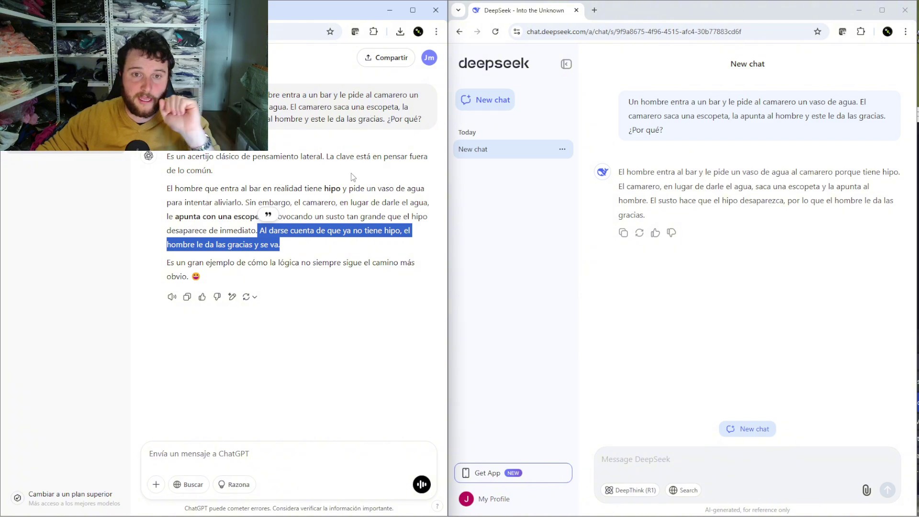
left_click_drag(314, 120, 341, 120)
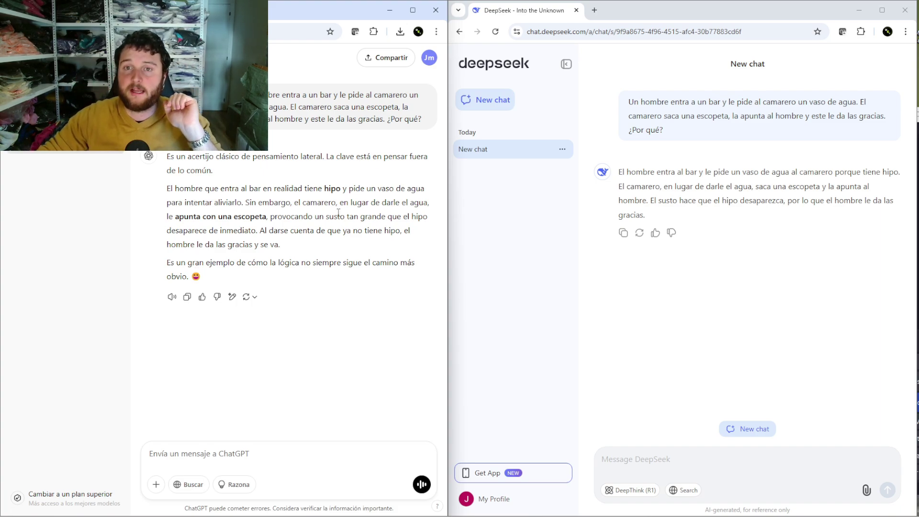
Read DeepSeek's answer to the bar riddle, from the man's request through to the reason he gives thanks
left_click_drag(631, 174, 685, 181)
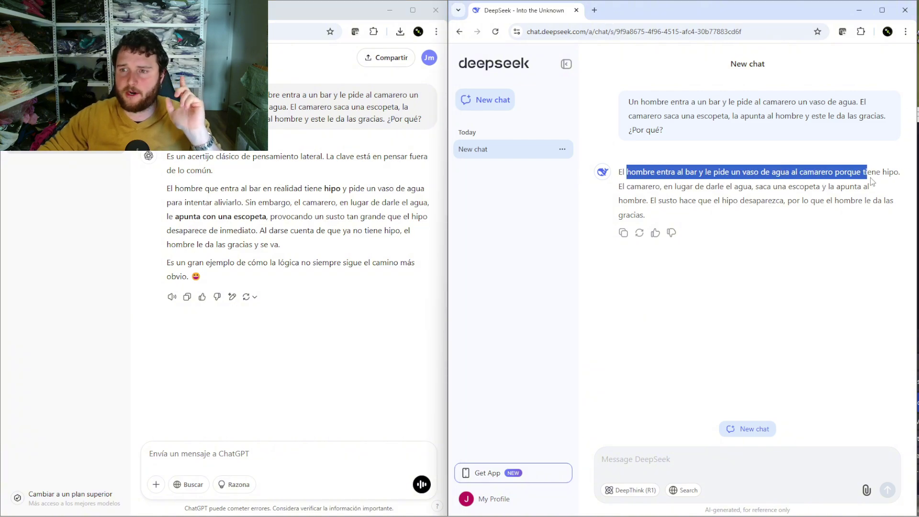
left_click_drag(618, 187, 660, 202)
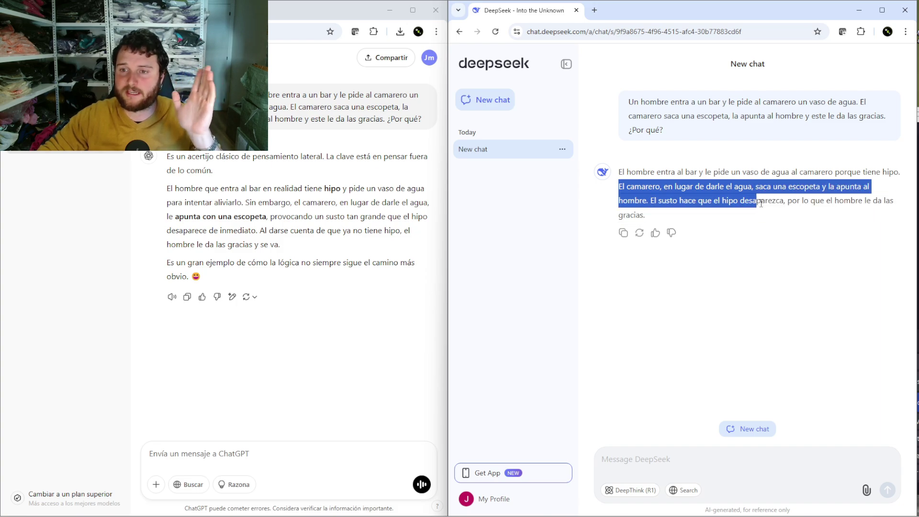
left_click_drag(773, 201, 859, 201)
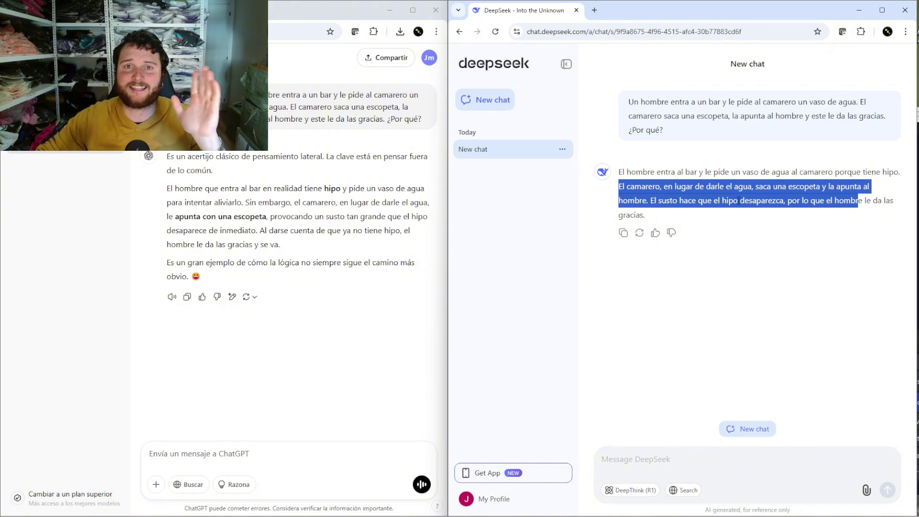
left_click(739, 201)
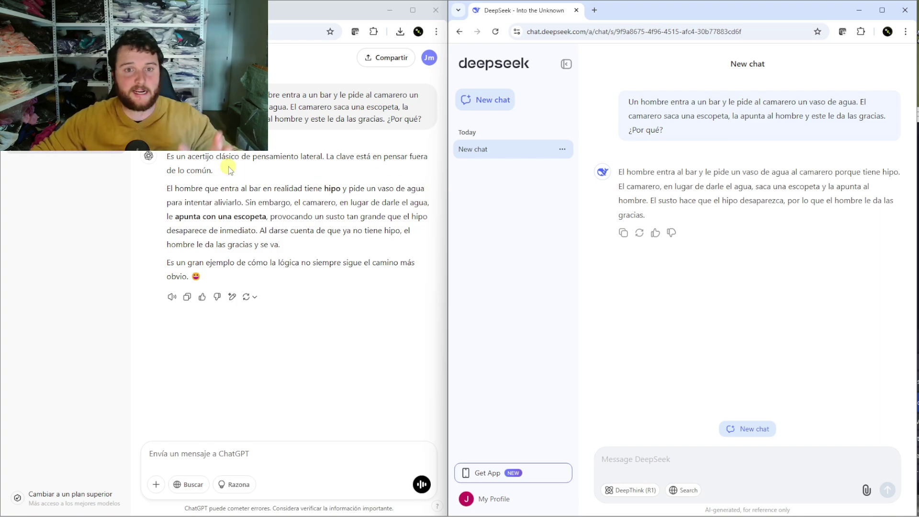
Compare the structure of the two riddle answers: ChatGPT's introduction, explanation and closing remark against DeepSeek's single paragraph
triple_click(164, 162)
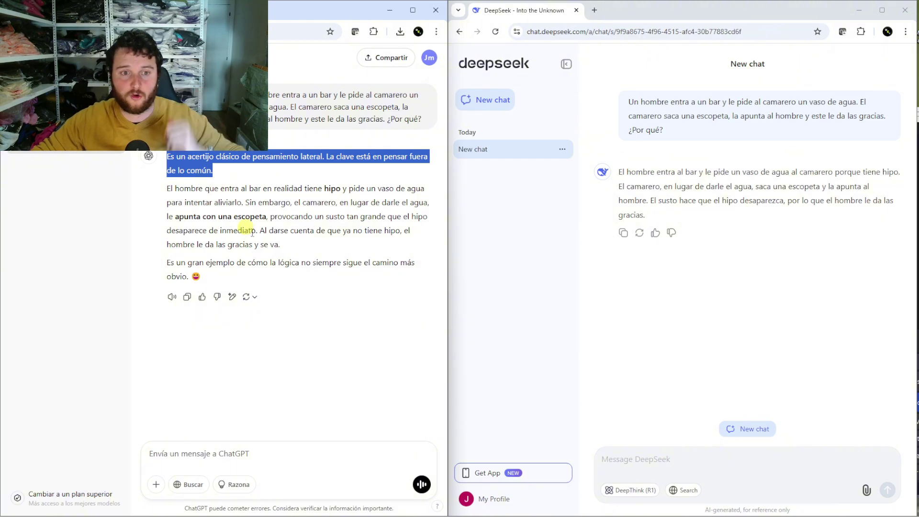
left_click_drag(280, 244, 165, 191)
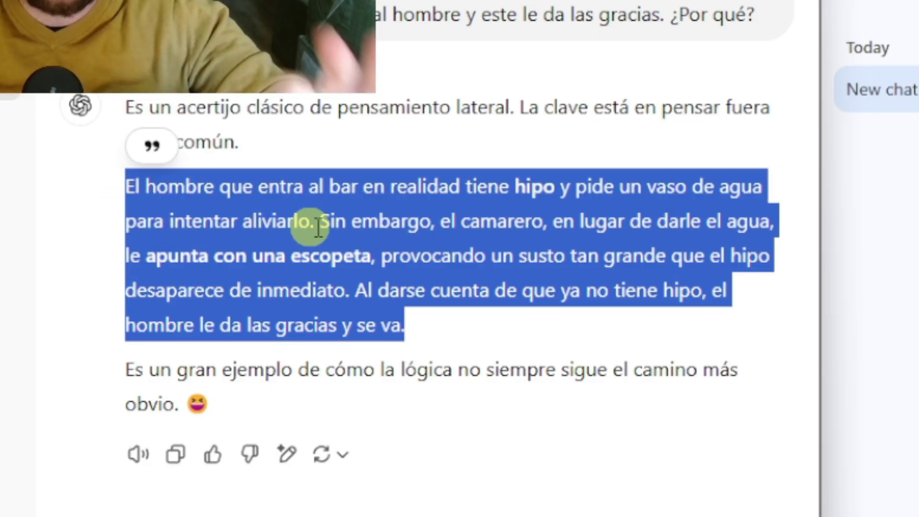
left_click(319, 227)
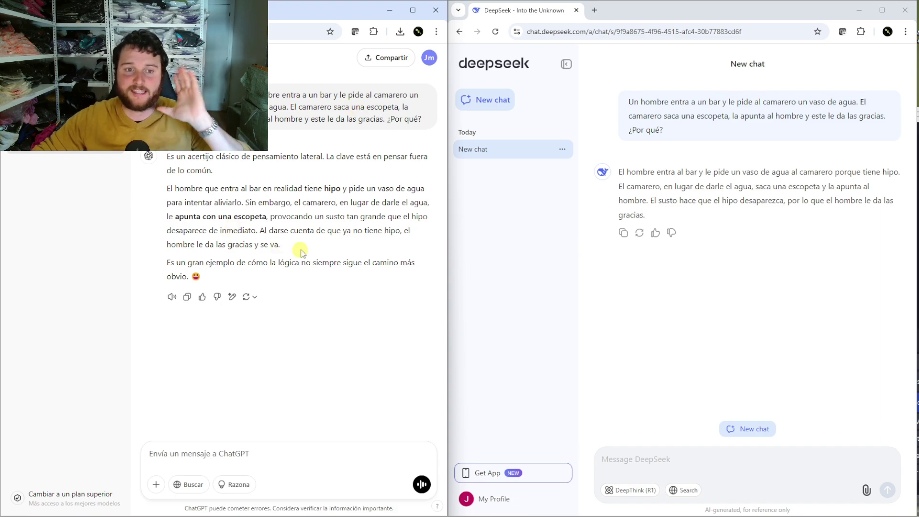
left_click_drag(281, 246, 165, 188)
left_click_drag(205, 270, 164, 264)
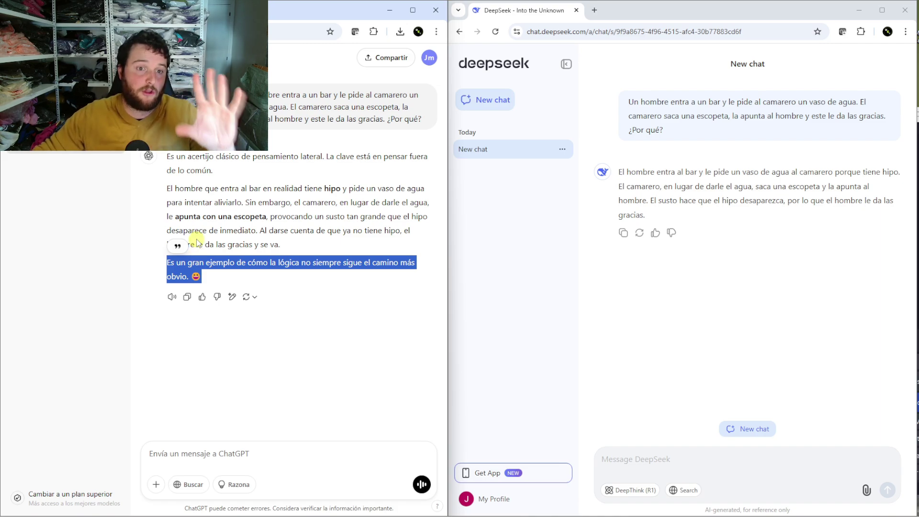
left_click_drag(646, 214, 622, 176)
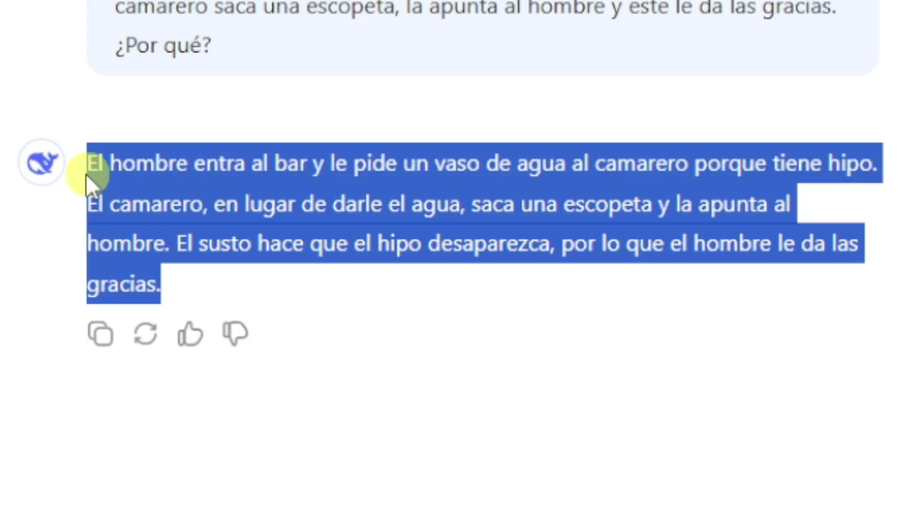
left_click(250, 203)
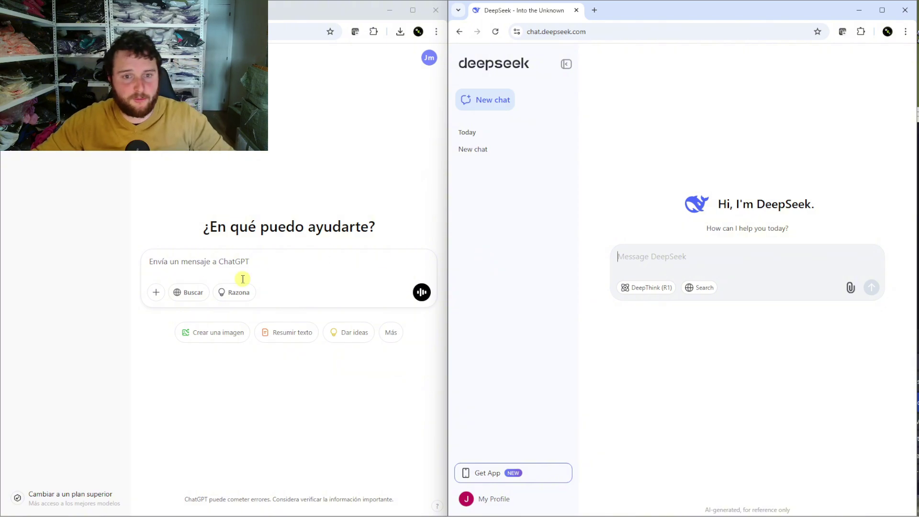
Ask ChatGPT and DeepSeek, in Spanish, for the average speed of a train travelling A to B at 60 km/h and returning at 40 km/h
left_click(243, 279)
type("Si un tren viaja de A a B a 60 km/h y regresa de B a A a 40 km/h, ¿cuál es la velocidad promedio en todo el viaje?")
left_click(668, 255)
type("Si un tren viaja de A a B a 60 km/h y regresa de B a A a 40 km/h, ¿cuál es la velocidad promedio en todo el viaje?")
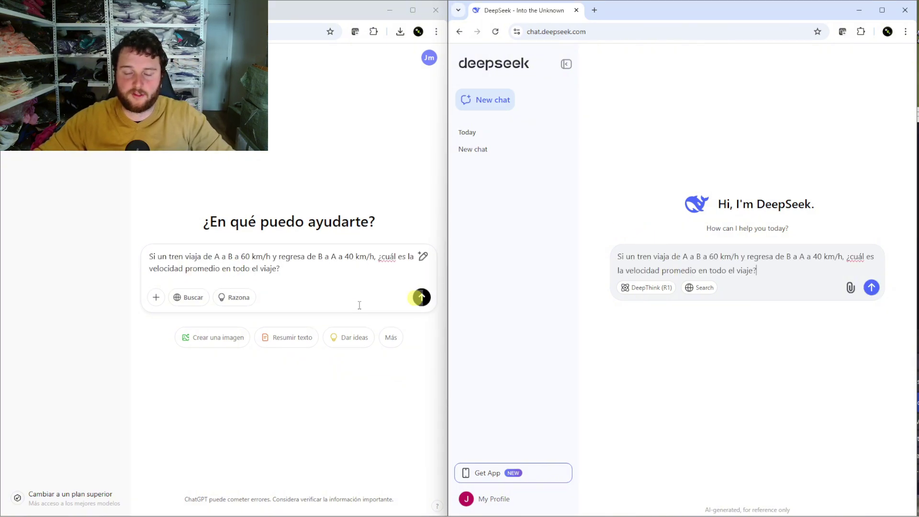
left_click(422, 297)
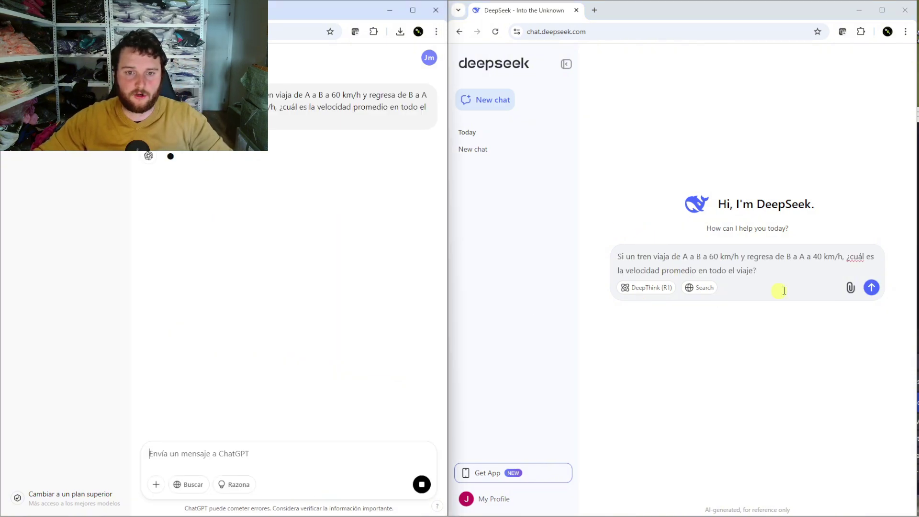
left_click(871, 287)
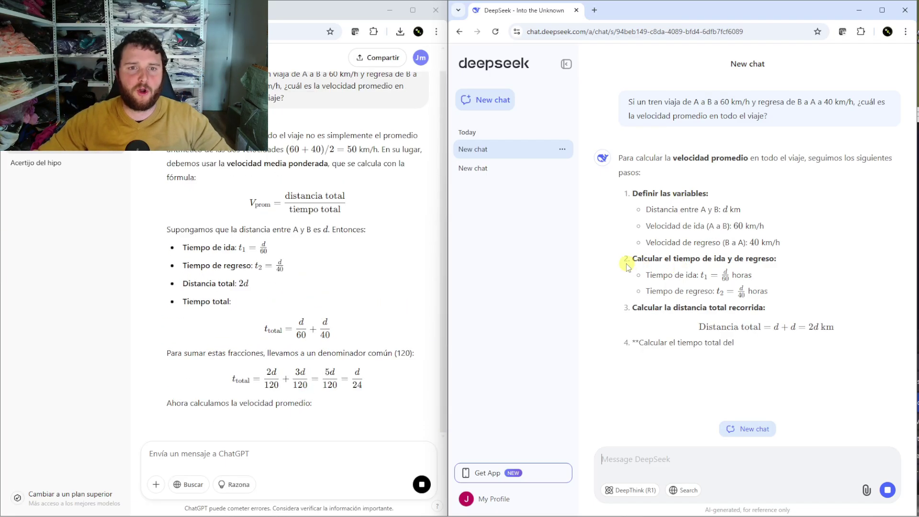
Review ChatGPT's worked solution to the train problem from its opening formula to its conclusion
scroll(311, 210, "up", 1)
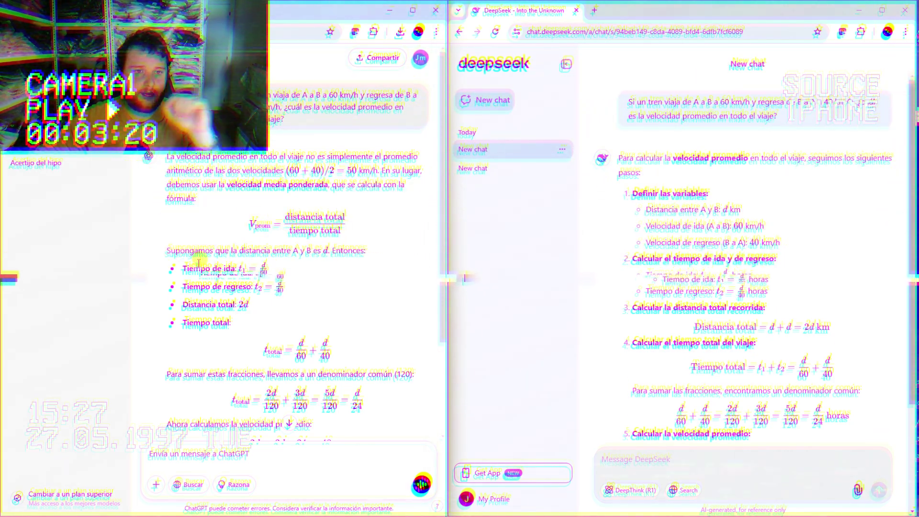
scroll(246, 268, "down", 3)
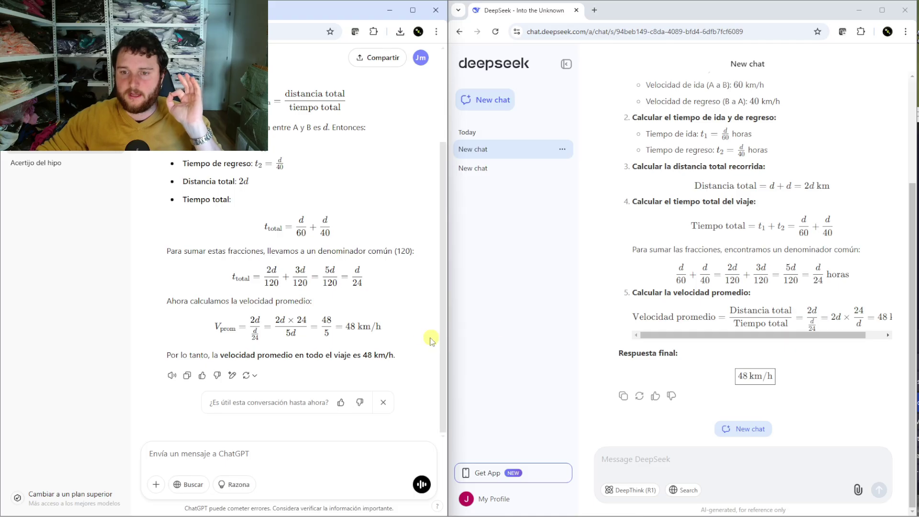
scroll(749, 323, "up", 1)
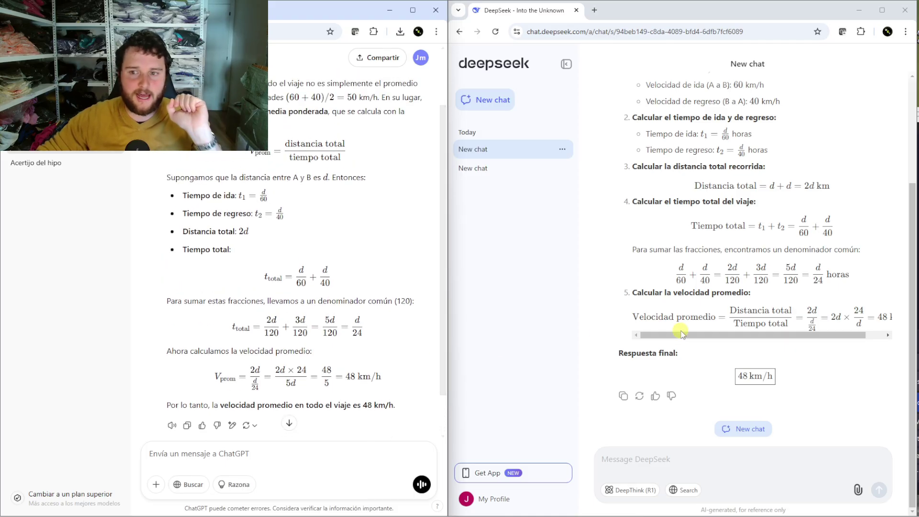
Examine the introduction and variable definitions in DeepSeek's train solution alongside the start of ChatGPT's answer
scroll(681, 330, "up", 2)
scroll(673, 328, "up", 1)
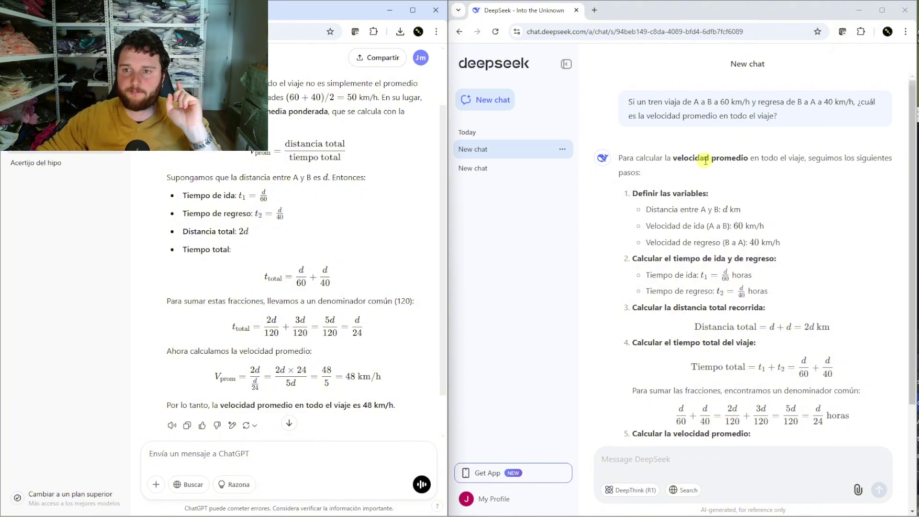
left_click_drag(867, 171, 620, 158)
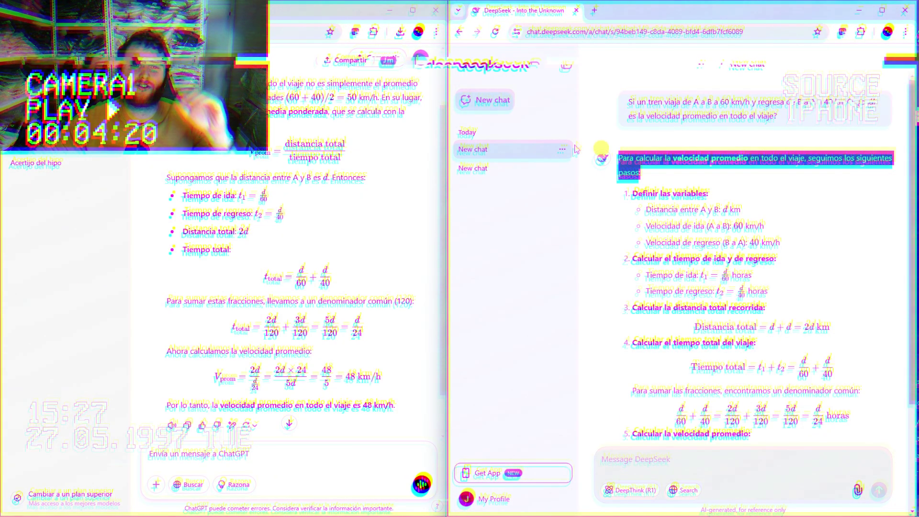
scroll(422, 177, "up", 1)
left_click_drag(645, 209, 764, 225)
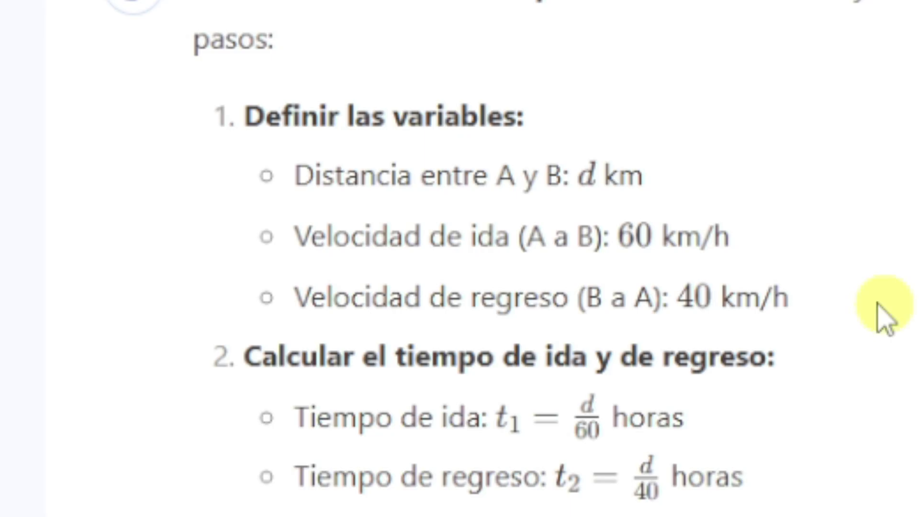
left_click_drag(806, 246, 643, 210)
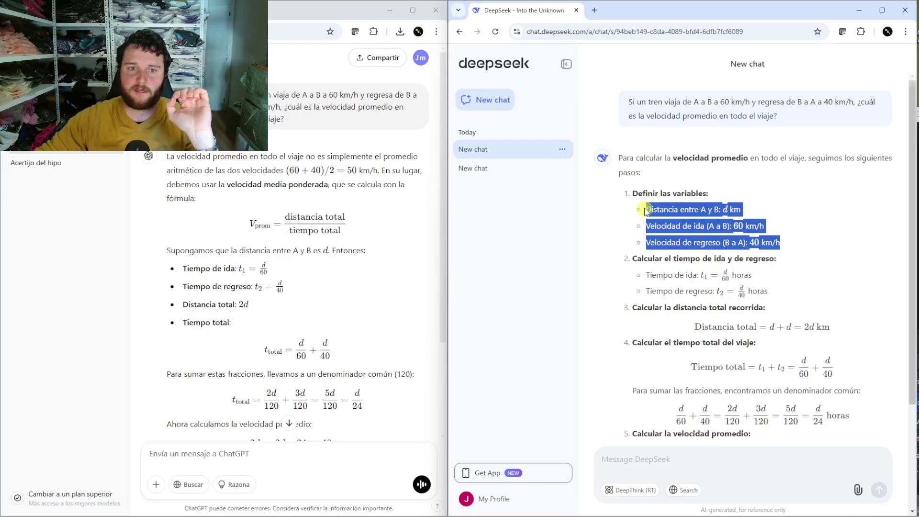
left_click(677, 224)
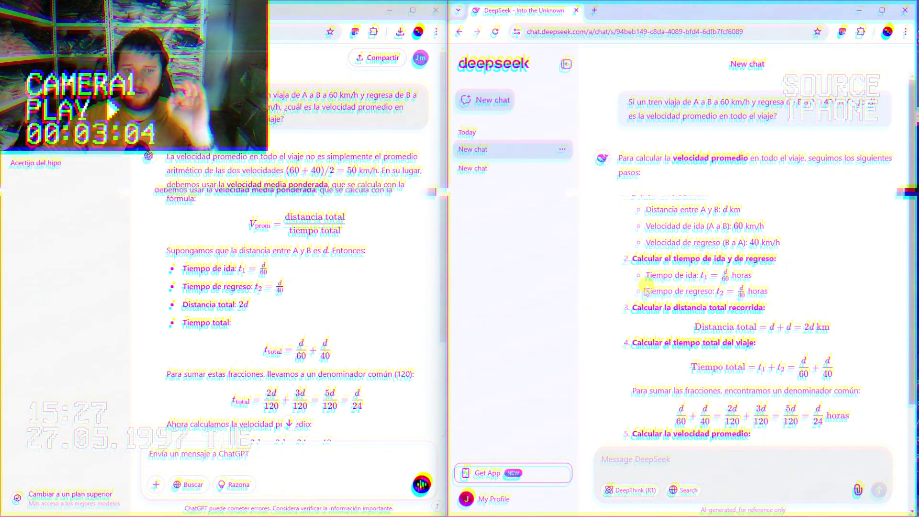
Compare the total distance, total time and average speed calculations in the remaining parts of both train solutions
scroll(768, 287, "down", 1)
scroll(767, 287, "down", 1)
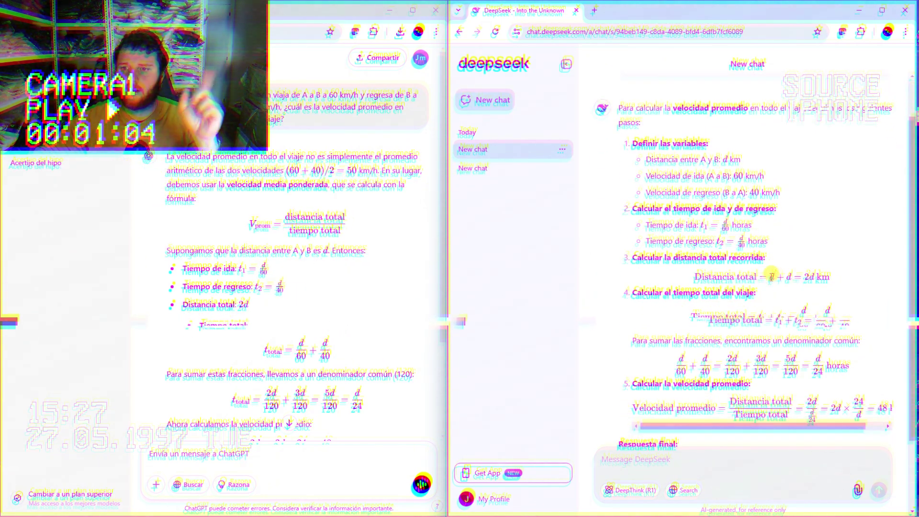
scroll(702, 203, "down", 2)
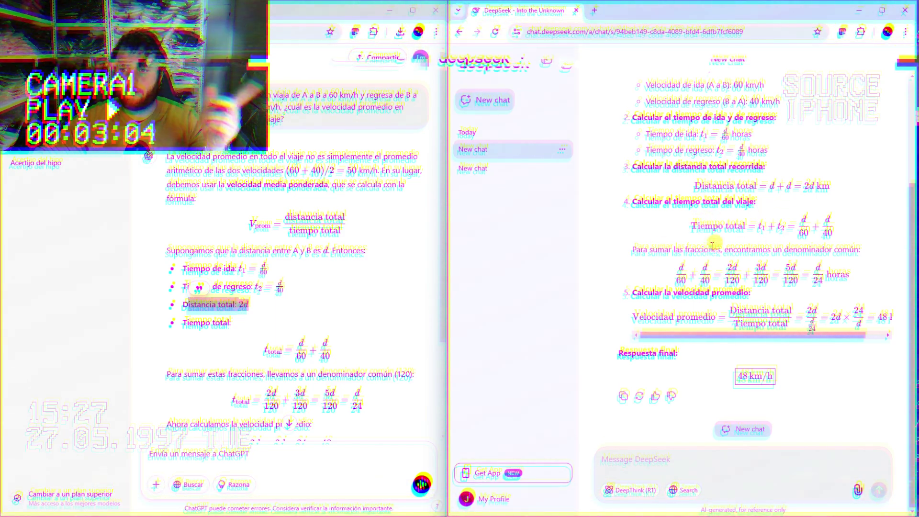
scroll(347, 301, "down", 3)
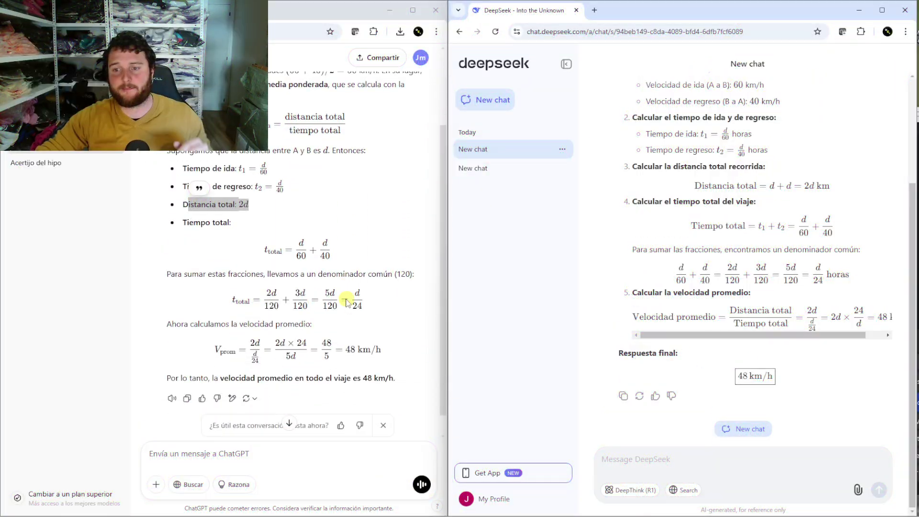
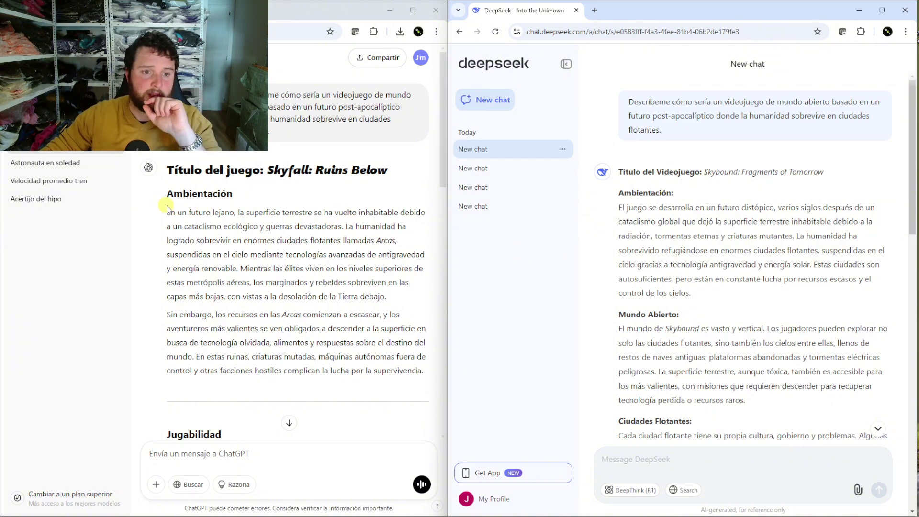
Read the "Ambientación" section of ChatGPT's post-apocalyptic open-world video game description
left_click_drag(167, 211, 426, 372)
left_click(426, 372)
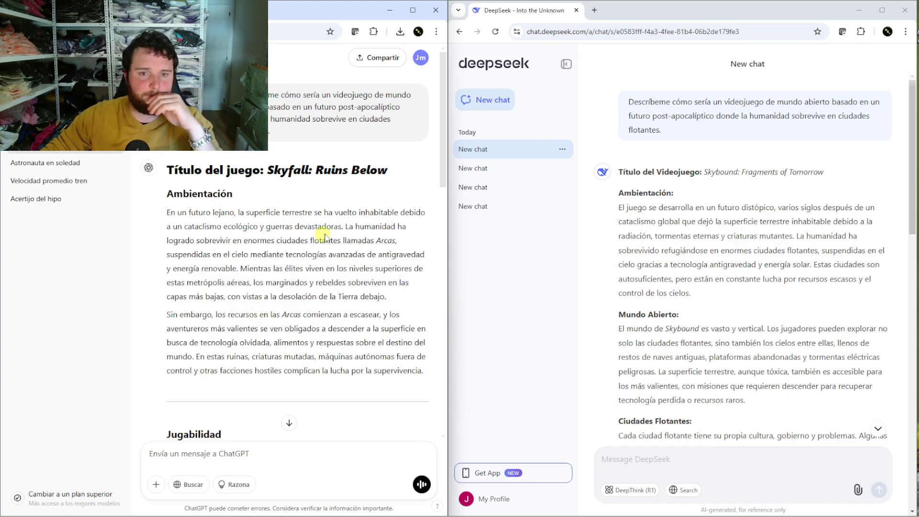
Review the remaining setting details about the floating Arcas and survival on the surface in ChatGPT's video game description
left_click_drag(183, 239, 314, 241)
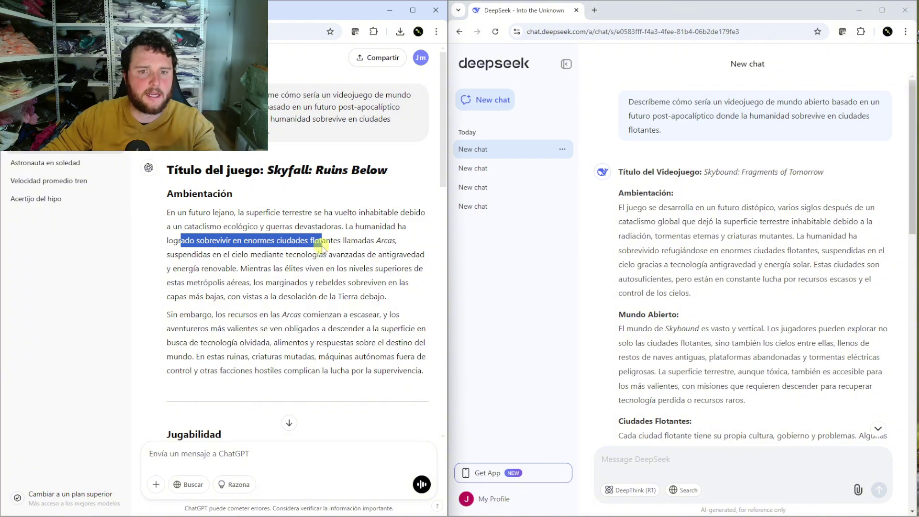
left_click(317, 244)
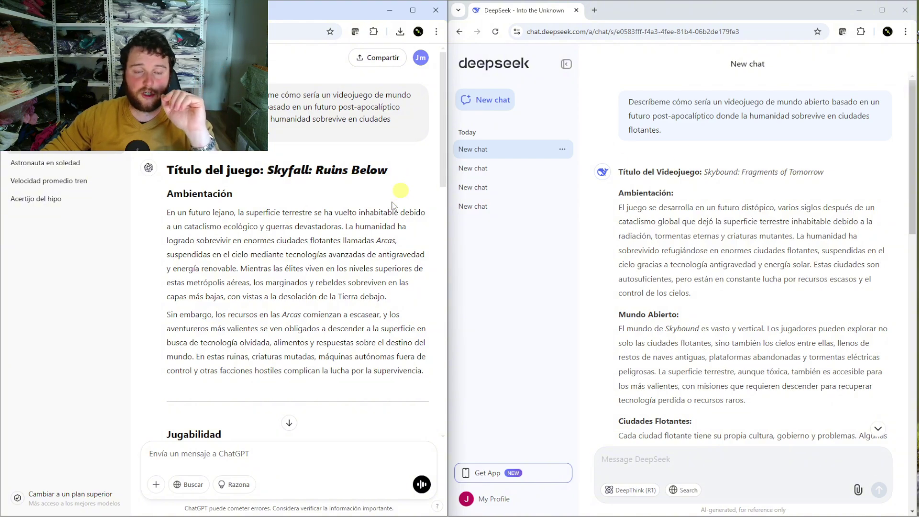
scroll(284, 247, "down", 6)
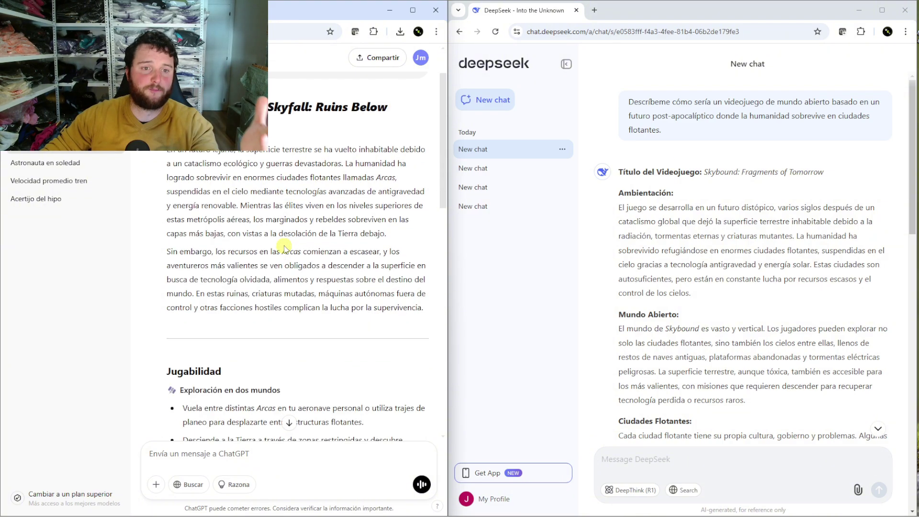
left_click_drag(290, 156, 300, 186)
left_click(301, 186)
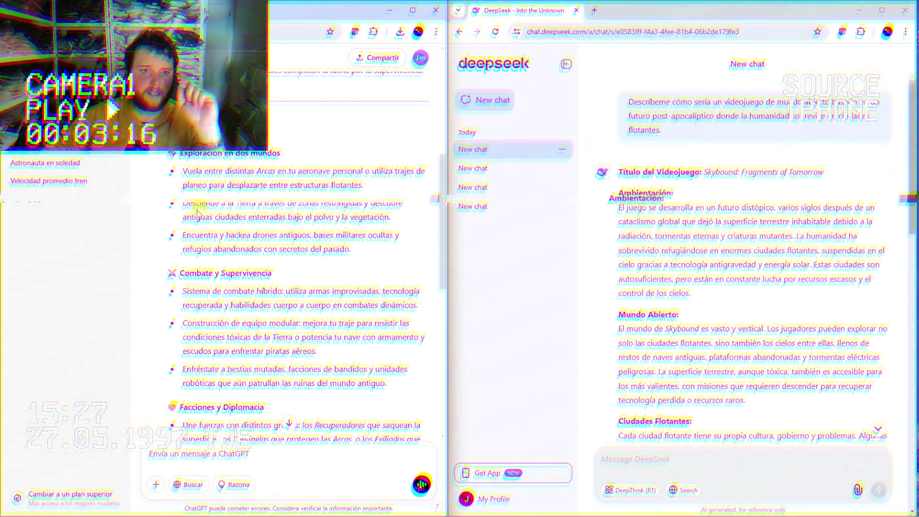
Read the "Exploración en dos mundos" and "Combate y Supervivencia" points in ChatGPT's gameplay section
left_click_drag(184, 203, 312, 205)
left_click(311, 204)
scroll(230, 192, "down", 1)
left_click_drag(184, 185, 417, 204)
left_click(304, 191)
scroll(304, 191, "down", 1)
left_click(417, 205)
left_click_drag(187, 223, 368, 223)
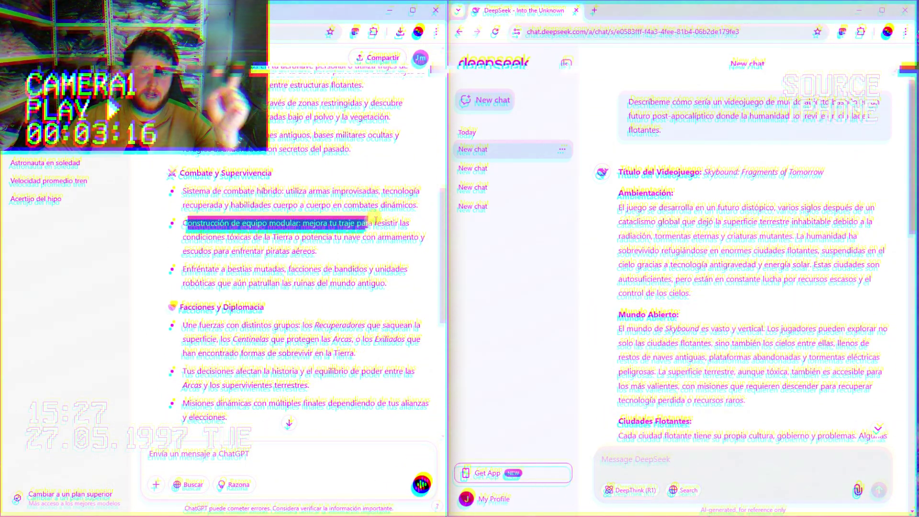
left_click_drag(183, 269, 297, 269)
left_click_drag(389, 283, 167, 274)
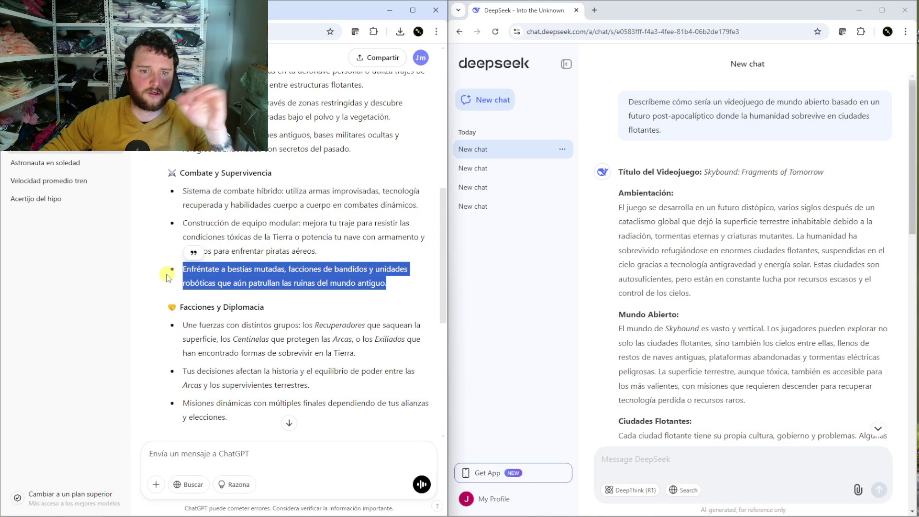
left_click(199, 274)
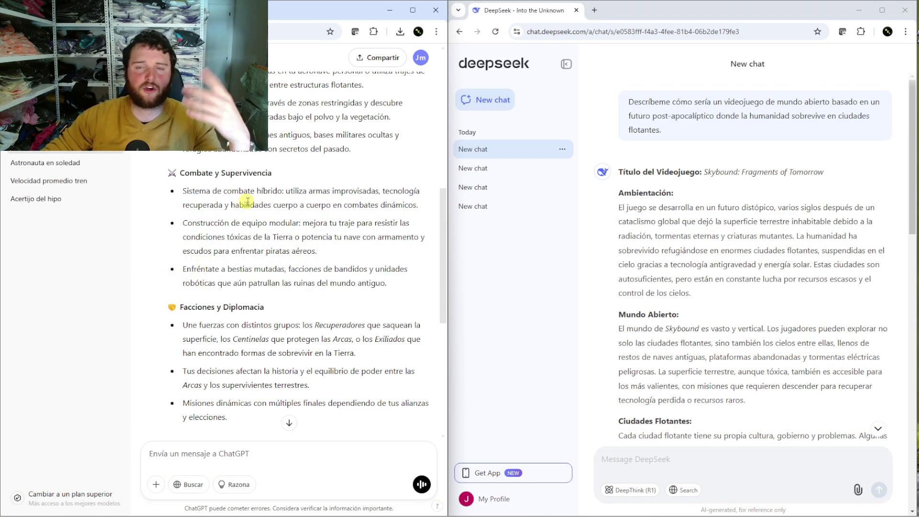
Read the "Facciones y Diplomacia" points on allied groups, player decisions and multiple endings in ChatGPT's answer
scroll(247, 201, "down", 3)
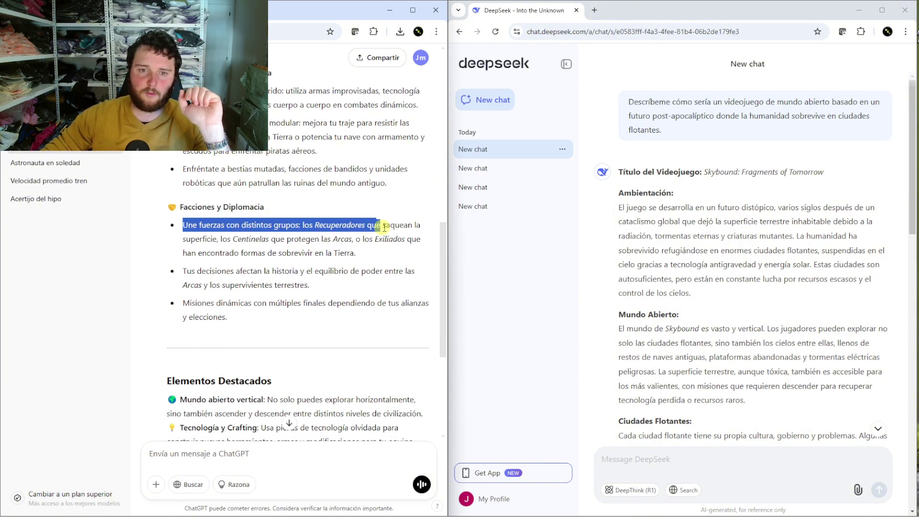
left_click_drag(384, 228, 247, 240)
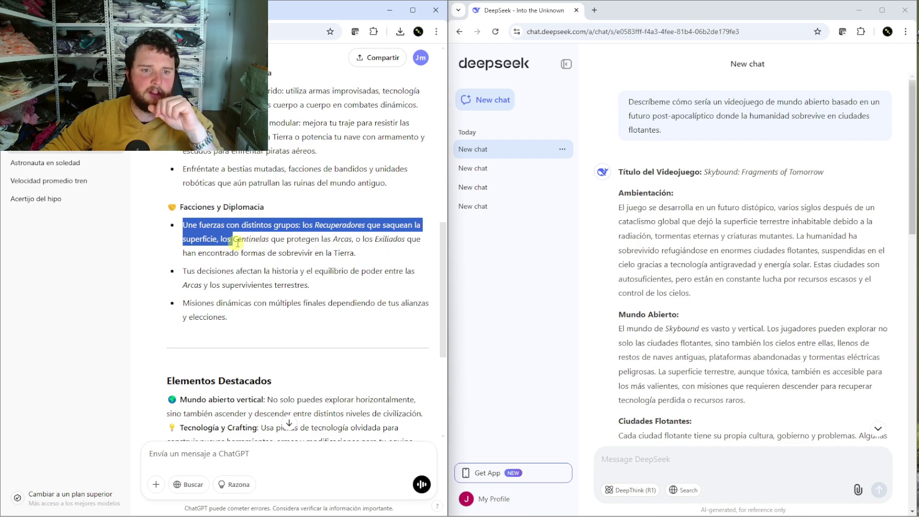
left_click_drag(360, 259, 172, 230)
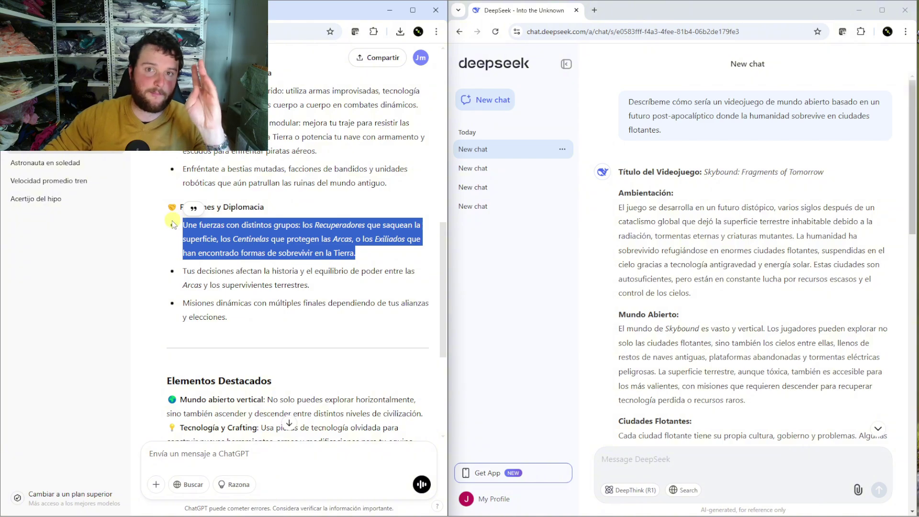
scroll(177, 253, "down", 1)
left_click_drag(183, 221, 311, 223)
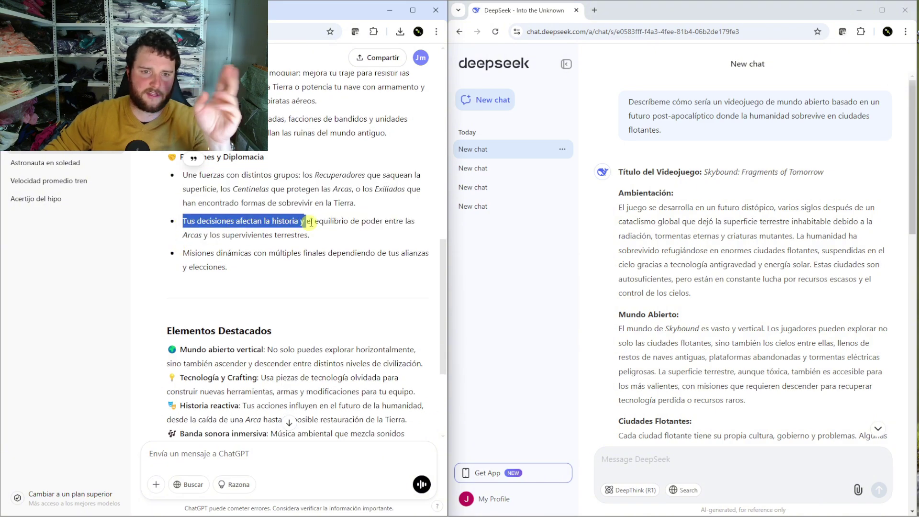
left_click(330, 221)
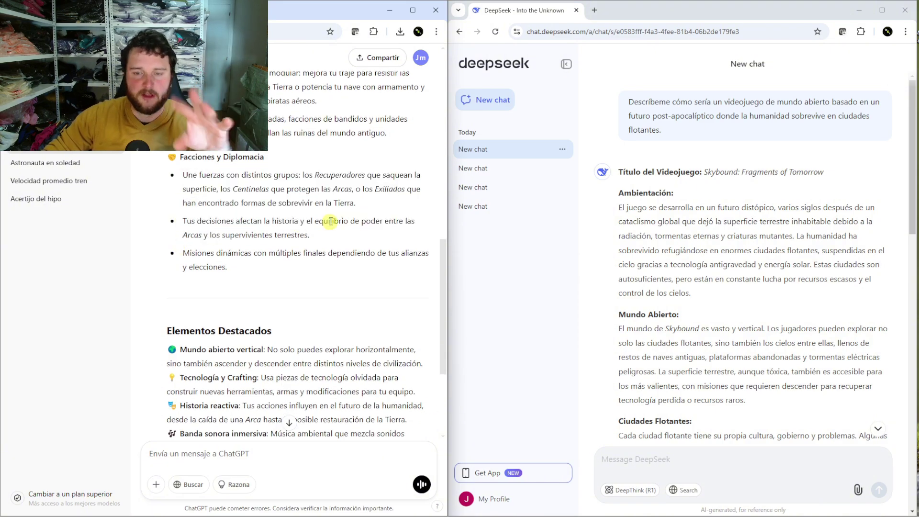
scroll(268, 225, "down", 2)
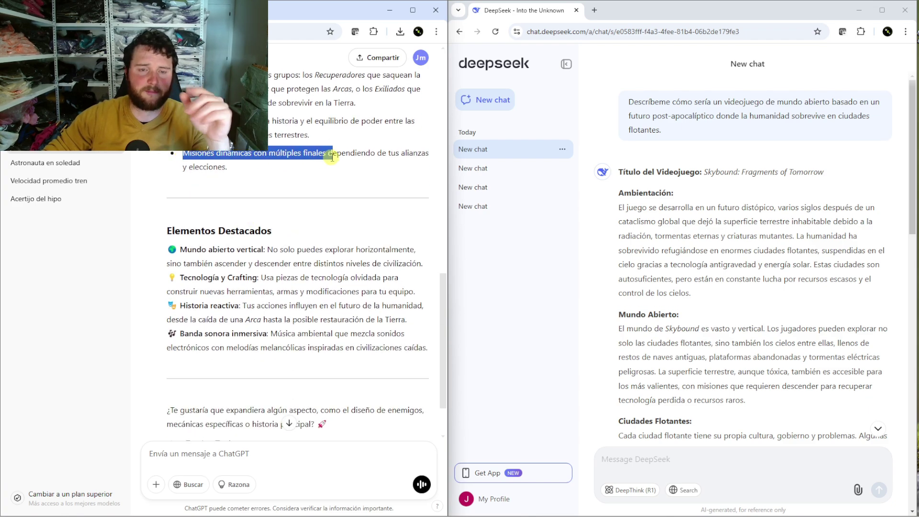
Review the "Elementos Destacados" list at the end of ChatGPT's video game description
scroll(297, 180, "down", 2)
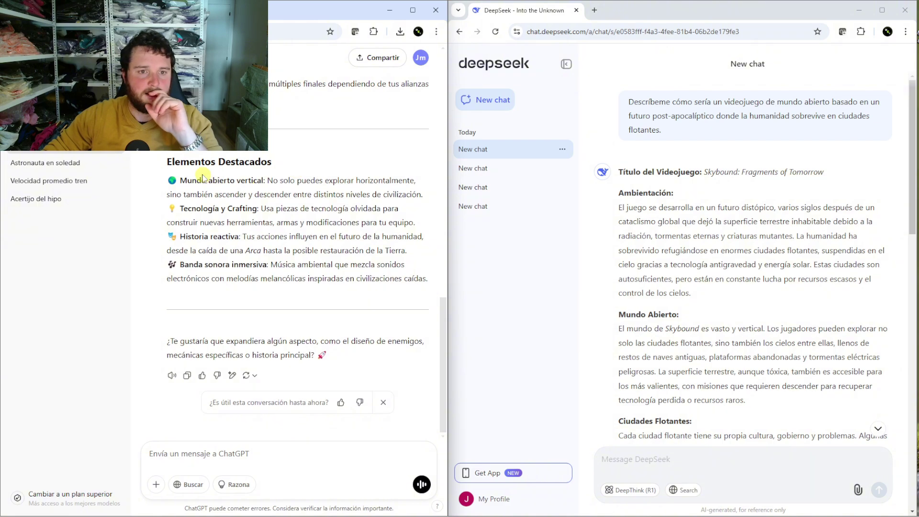
left_click_drag(271, 185, 270, 184)
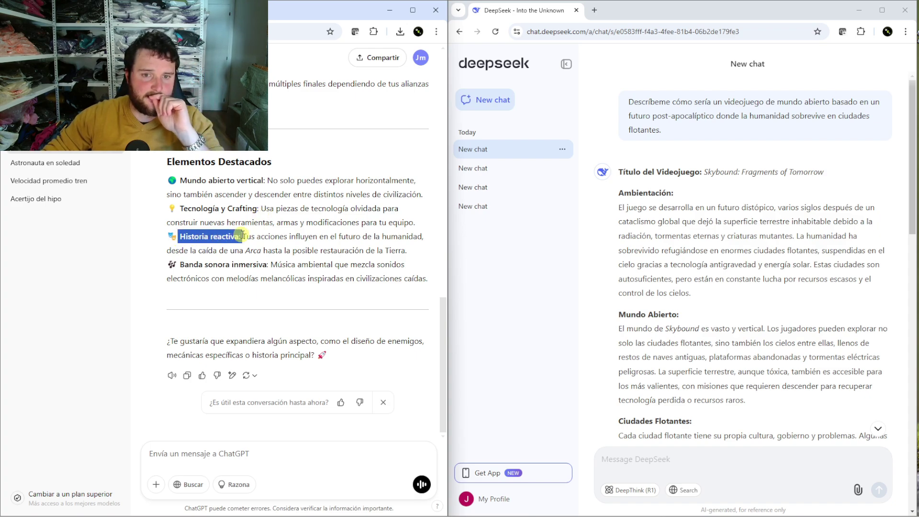
left_click_drag(194, 265, 269, 267)
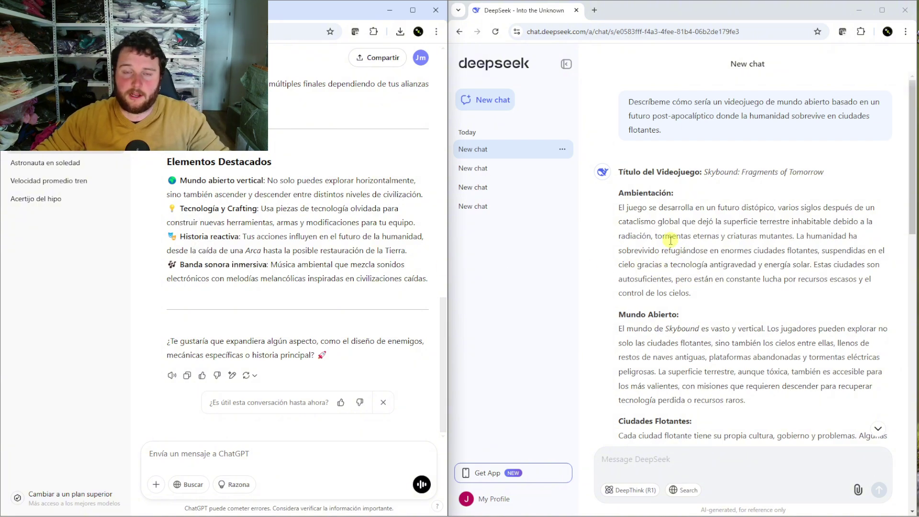
Read DeepSeek's "Ambientación" and "Mundo Abierto" sections and compare them with ChatGPT's exploration points
left_click_drag(624, 193, 654, 194)
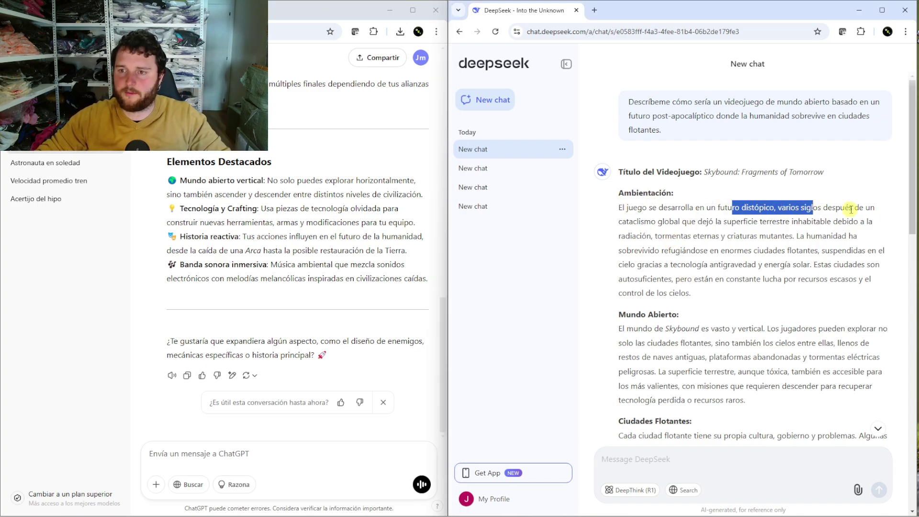
scroll(779, 231, "down", 2)
left_click_drag(625, 229, 687, 224)
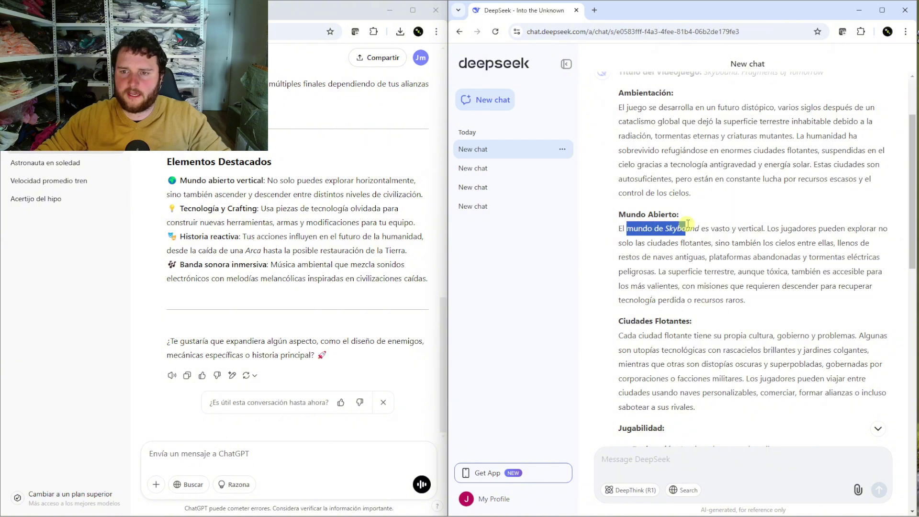
left_click_drag(865, 235, 735, 244)
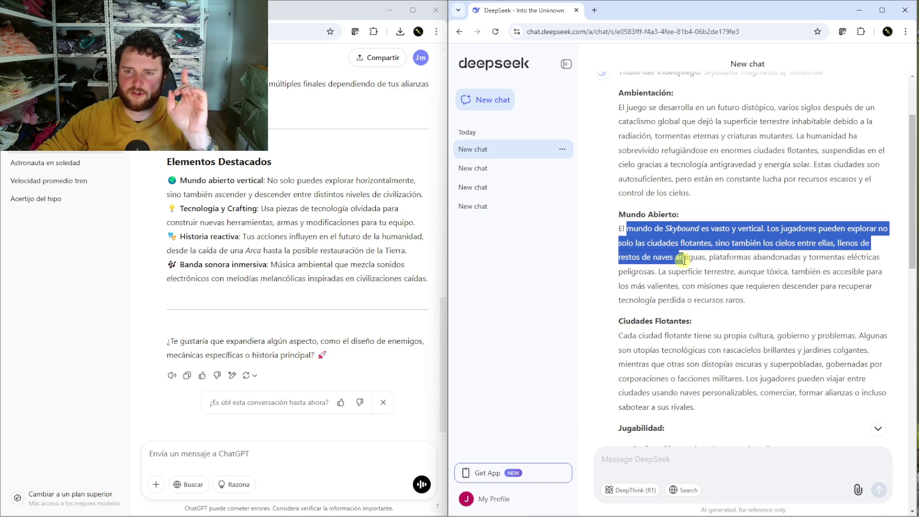
scroll(364, 191, "up", 15)
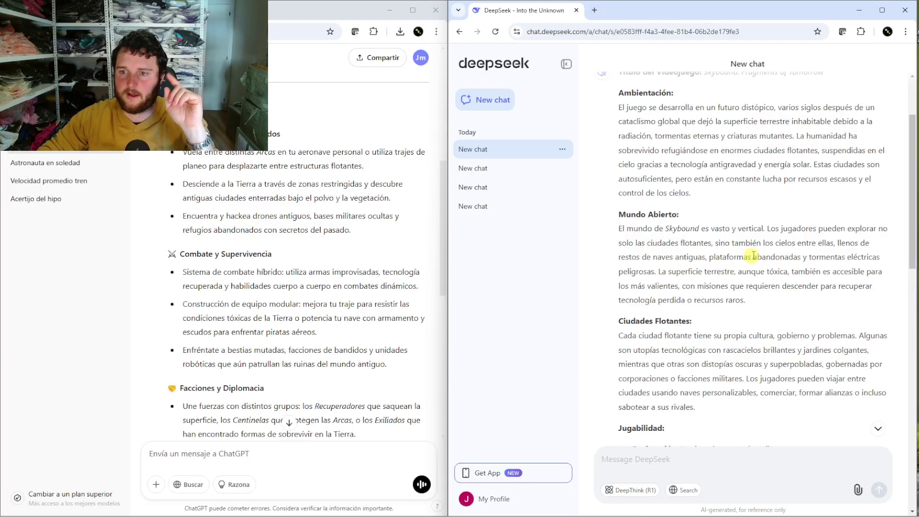
Read DeepSeek's "Ciudades Flotantes" section and the exploration, combat and customization points under "Jugabilidad"
scroll(662, 276, "down", 3)
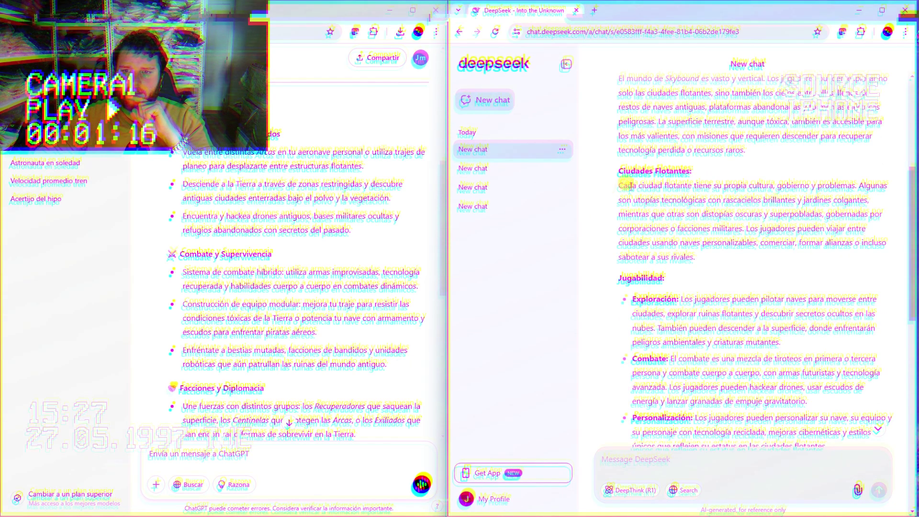
left_click_drag(619, 186, 869, 202)
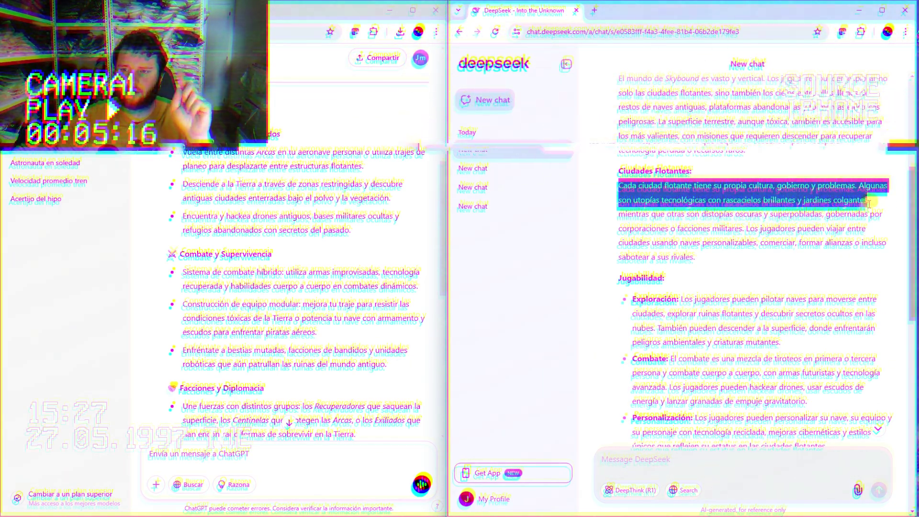
left_click_drag(625, 214, 786, 214)
left_click(670, 206)
scroll(626, 201, "down", 2)
left_click_drag(719, 199, 837, 230)
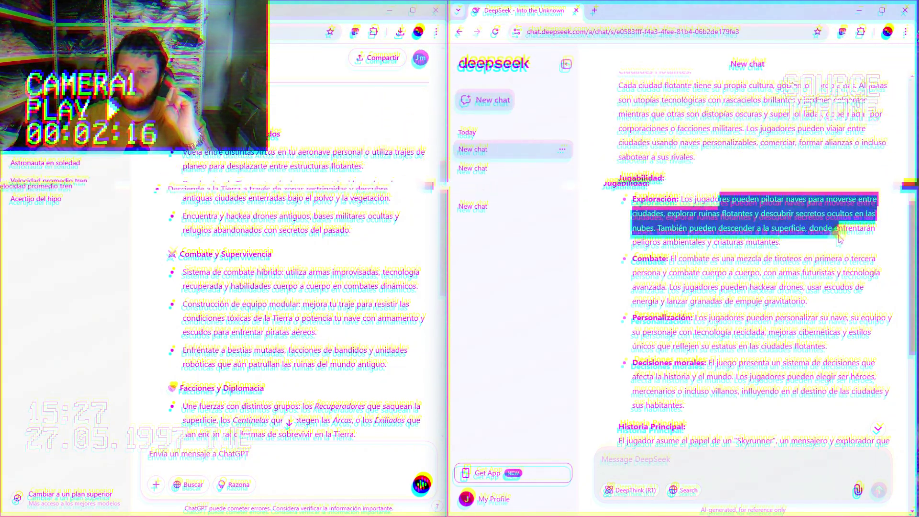
scroll(835, 229, "down", 1)
left_click_drag(674, 208, 880, 223)
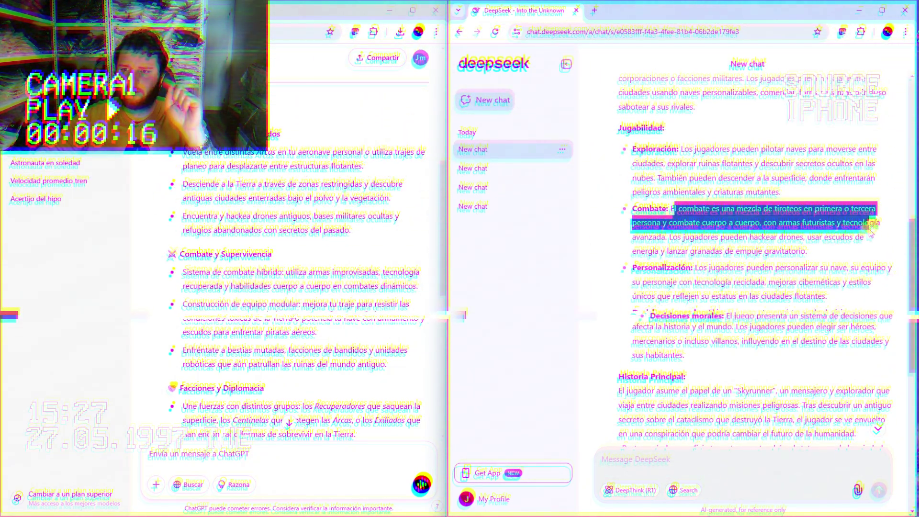
scroll(880, 223, "down", 2)
left_click_drag(695, 168, 856, 179)
left_click(855, 179)
Review DeepSeek's "Historia Principal", "Características Únicas" and "Estilo Visual" sections through to the closing paragraph
scroll(855, 182, "down", 2)
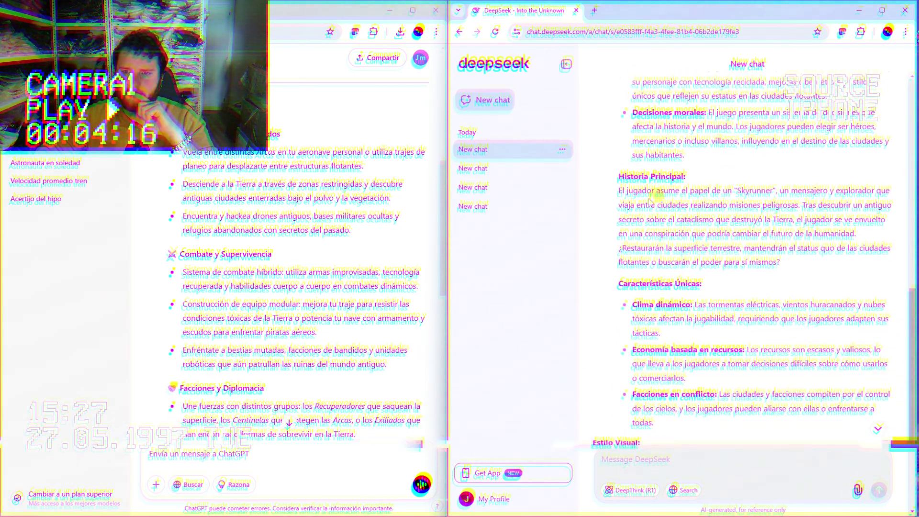
left_click_drag(618, 190, 881, 203)
left_click(855, 209)
scroll(855, 210, "down", 4)
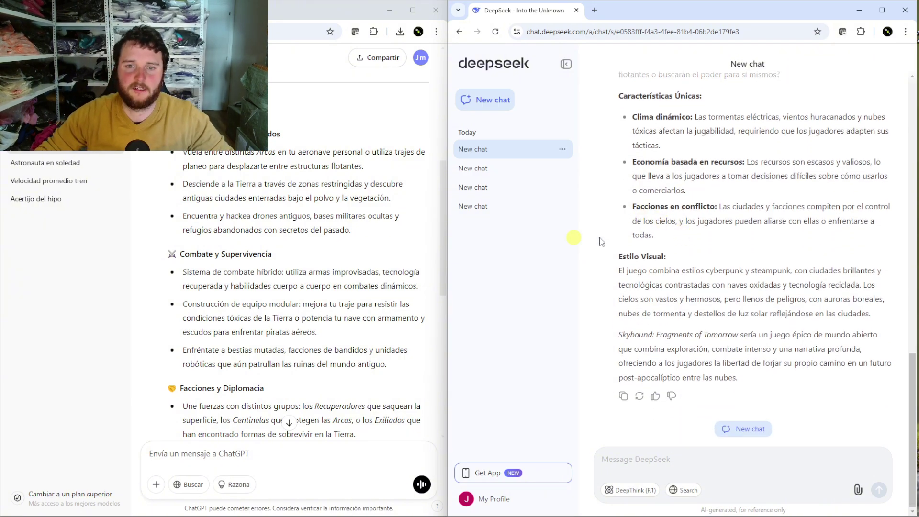
Compare the structure and content of both video game descriptions by going back over their setting and gameplay sections
scroll(602, 242, "up", 11)
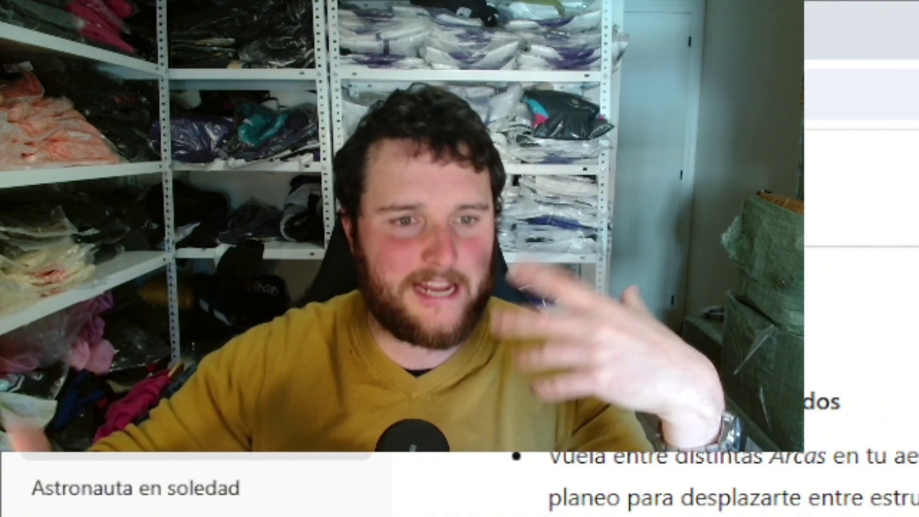
scroll(862, 335, "up", 10)
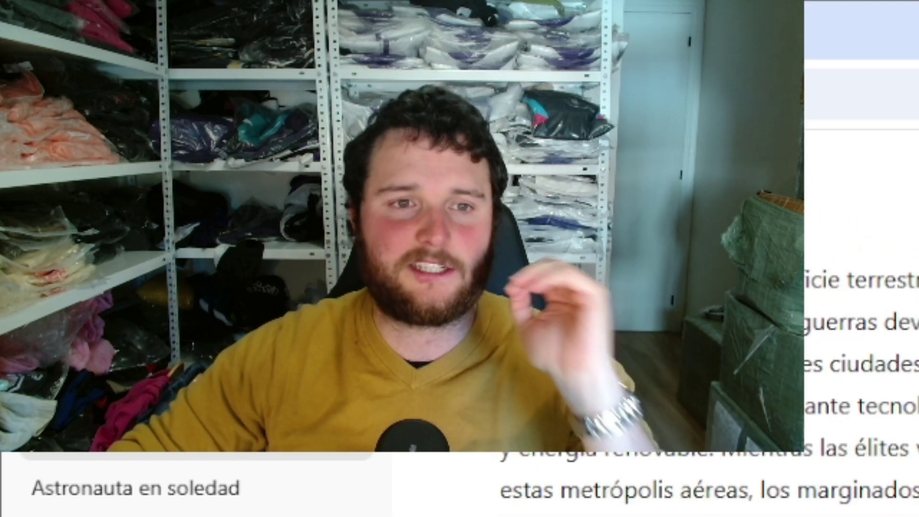
scroll(862, 335, "down", 10)
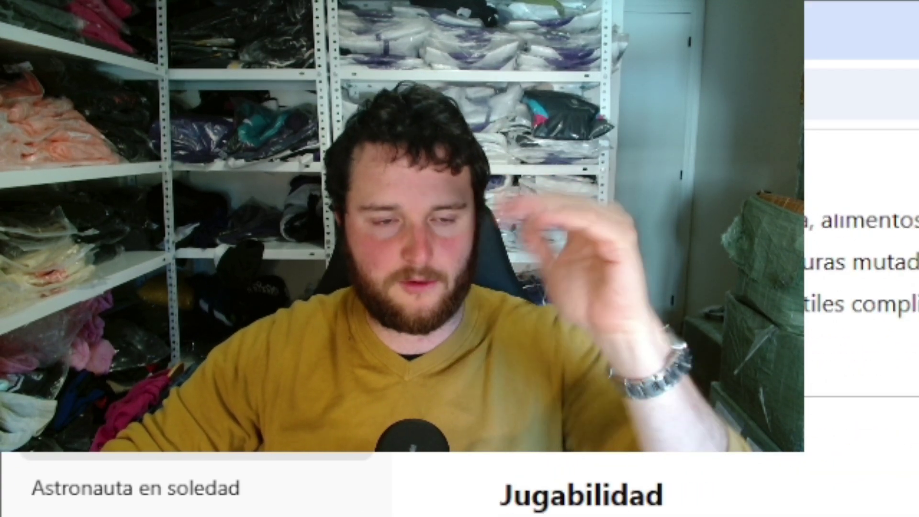
scroll(861, 335, "down", 5)
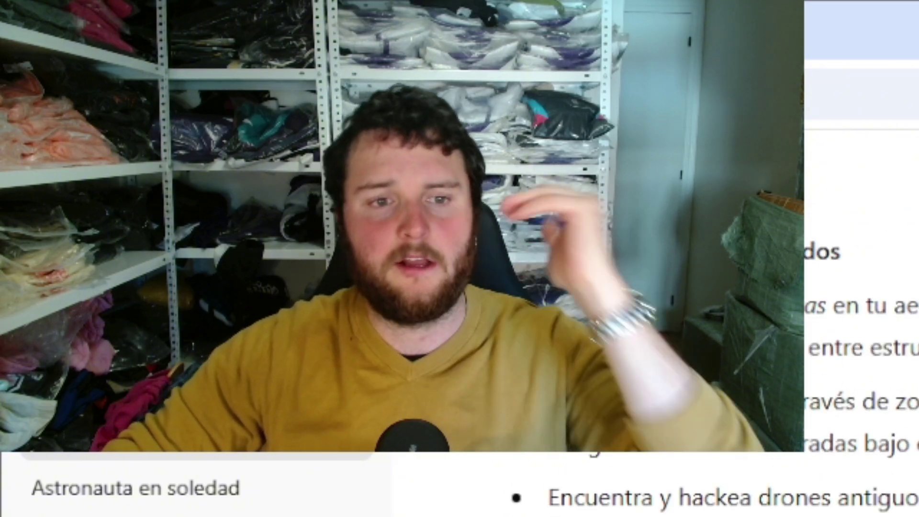
scroll(303, 193, "down", 3)
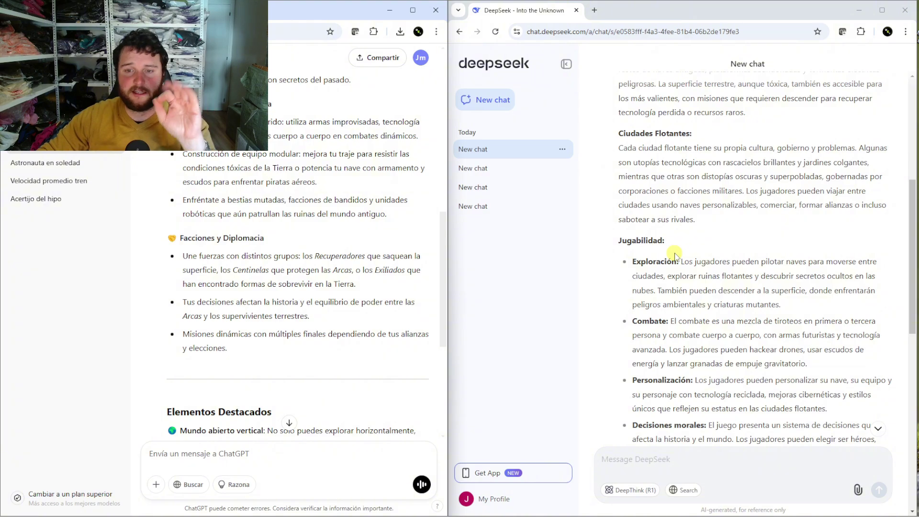
scroll(199, 237, "up", 10)
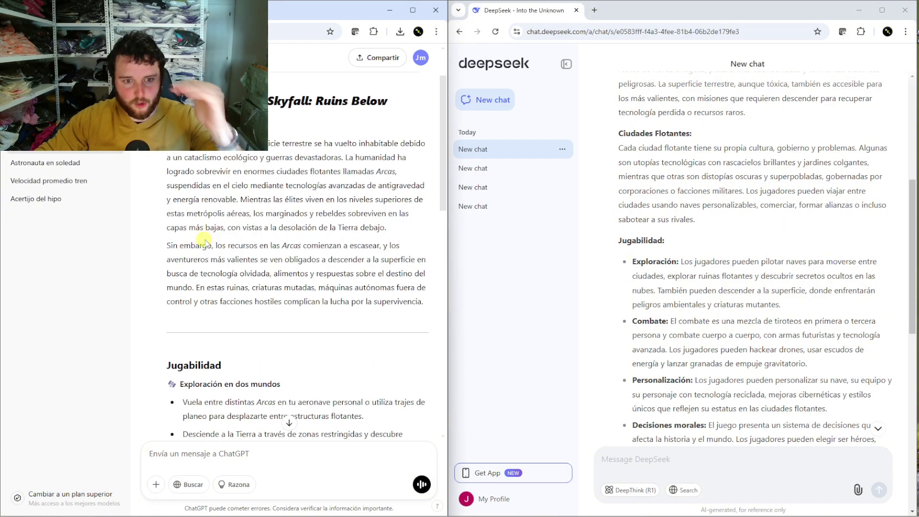
scroll(203, 239, "down", 3)
scroll(205, 240, "up", 5)
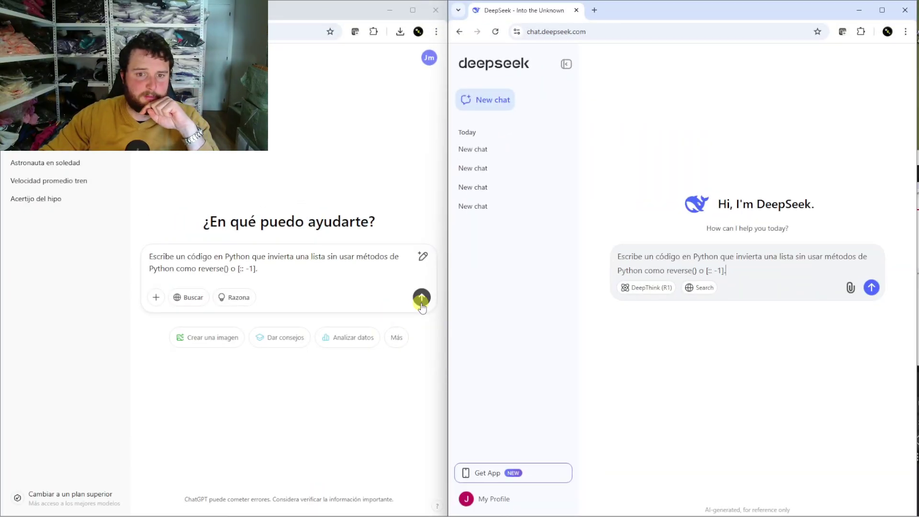
Submit the prompt for Python code that reverses a list without reverse() or [:: -1] to both ChatGPT and DeepSeek
left_click(421, 300)
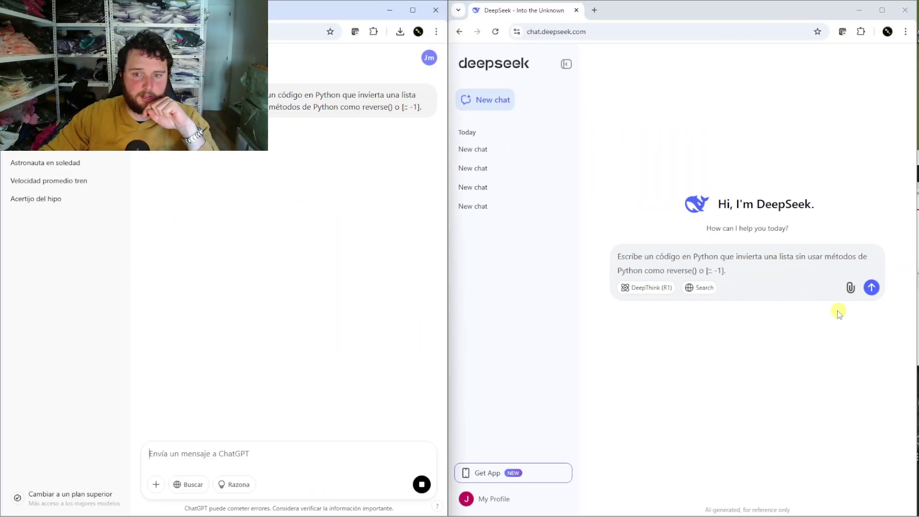
left_click(872, 287)
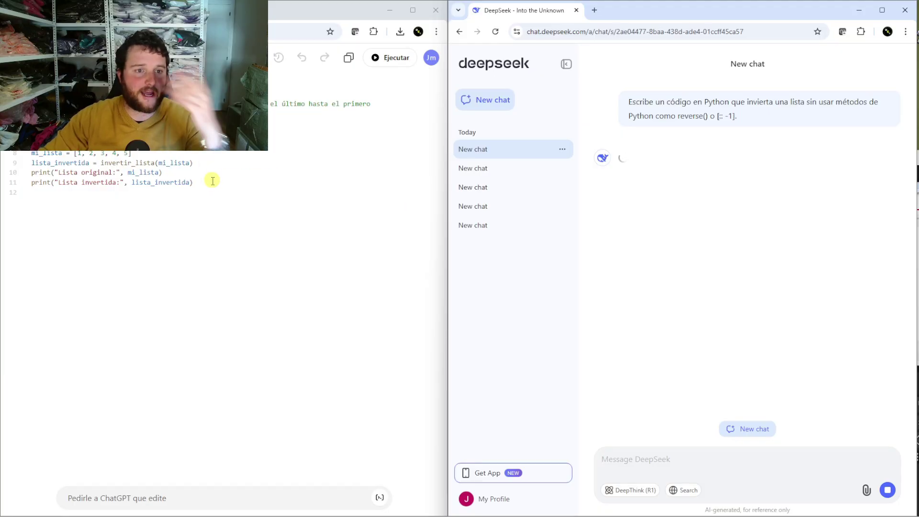
Review the Python list-reversal code from ChatGPT and DeepSeek, including DeepSeek's explanation and sample output
left_click(213, 181)
key("ctrl+a")
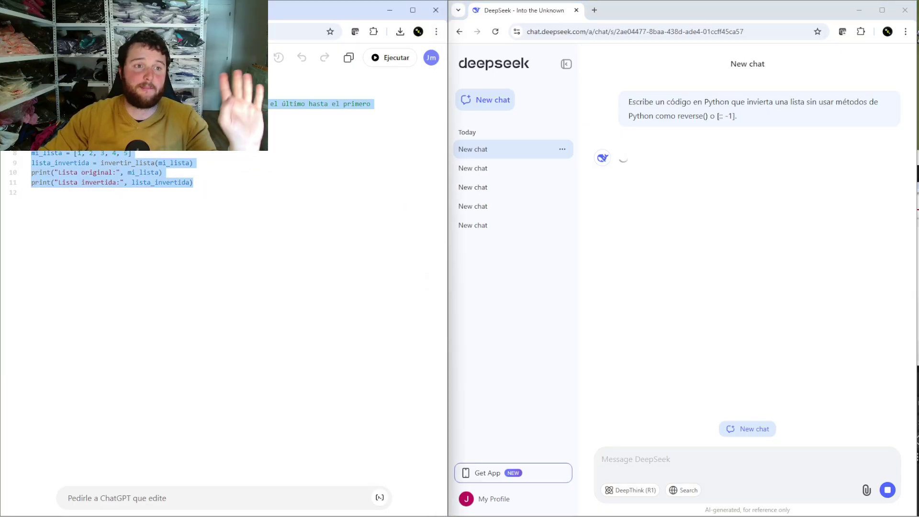
left_click(304, 175)
left_click(687, 205)
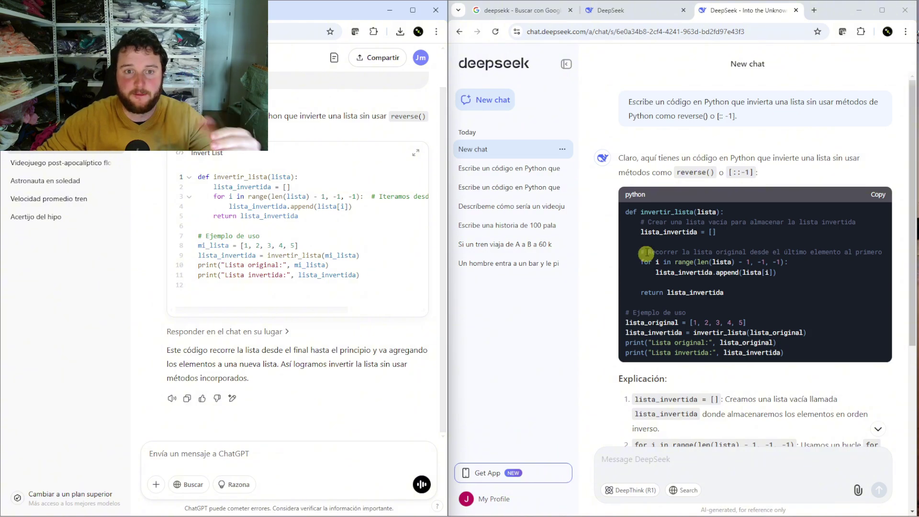
scroll(653, 258, "down", 5)
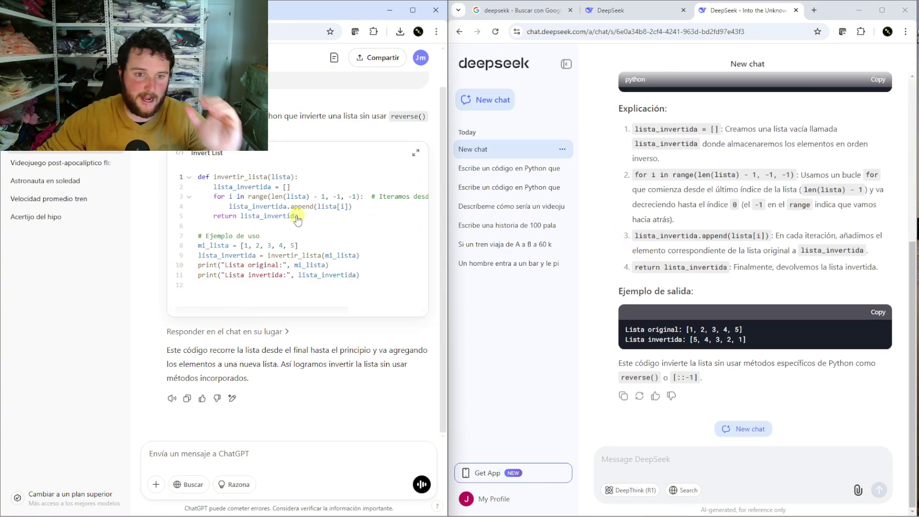
scroll(727, 239, "up", 5)
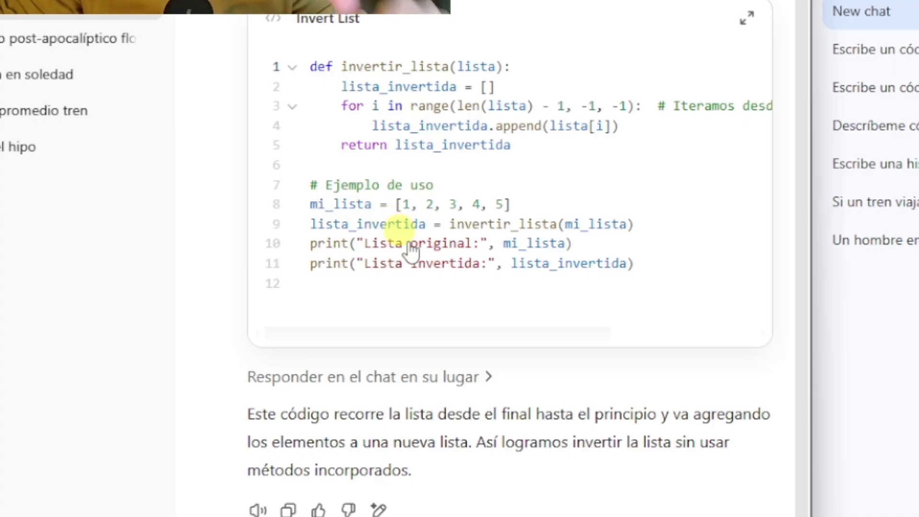
Compare ChatGPT's closing explanation of the code with DeepSeek's commented code, "Explicación" and "Ejemplo de salida" sections
mouse_move(412, 467)
left_mouse_down()
mouse_move(309, 423)
mouse_move(266, 382)
mouse_move(248, 411)
mouse_move(420, 468)
left_mouse_up()
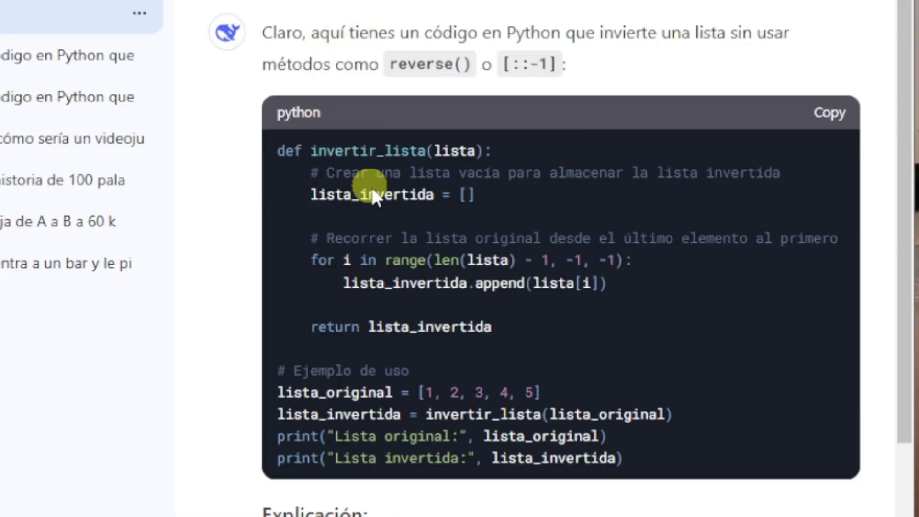
scroll(421, 254, "down", 6)
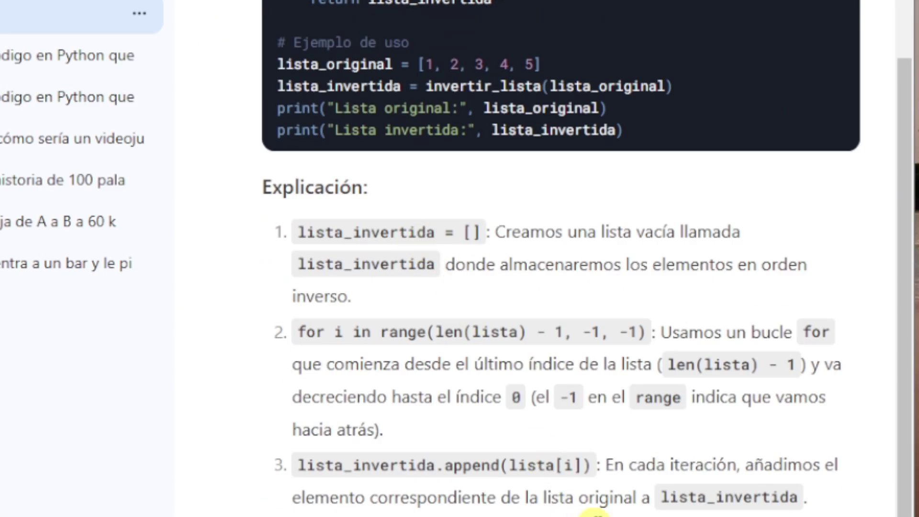
left_click_drag(838, 516, 243, 183)
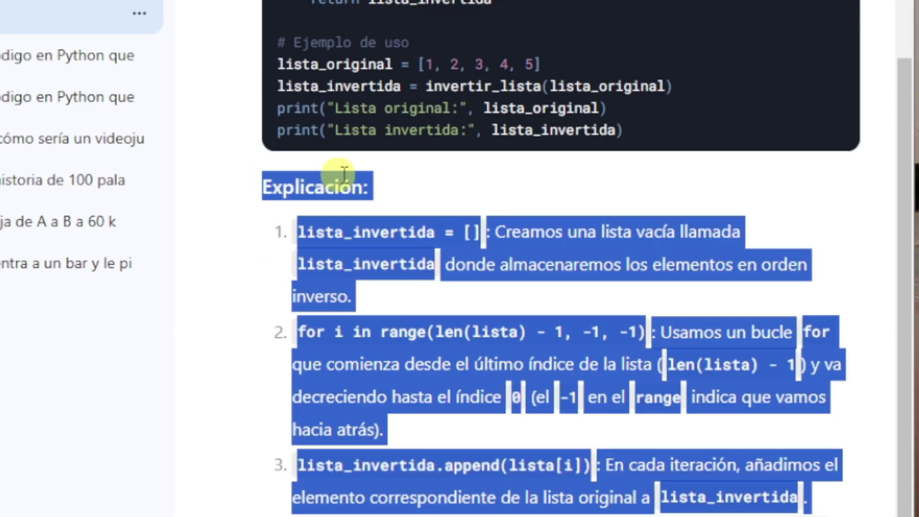
left_click(383, 180)
scroll(674, 228, "down", 2)
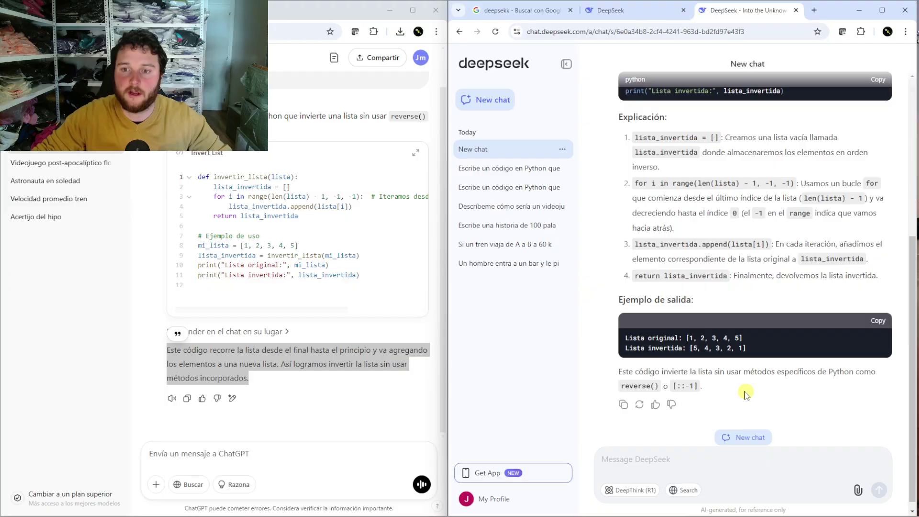
scroll(744, 394, "up", 2)
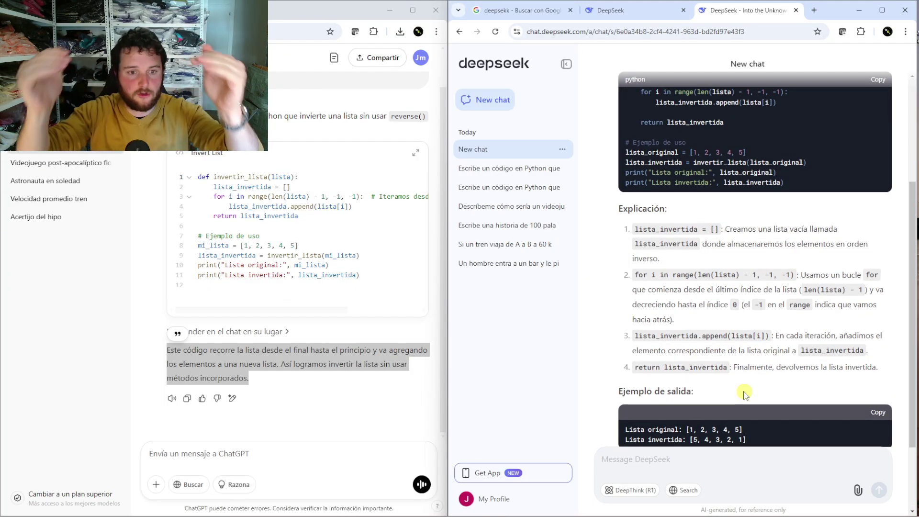
scroll(775, 362, "up", 3)
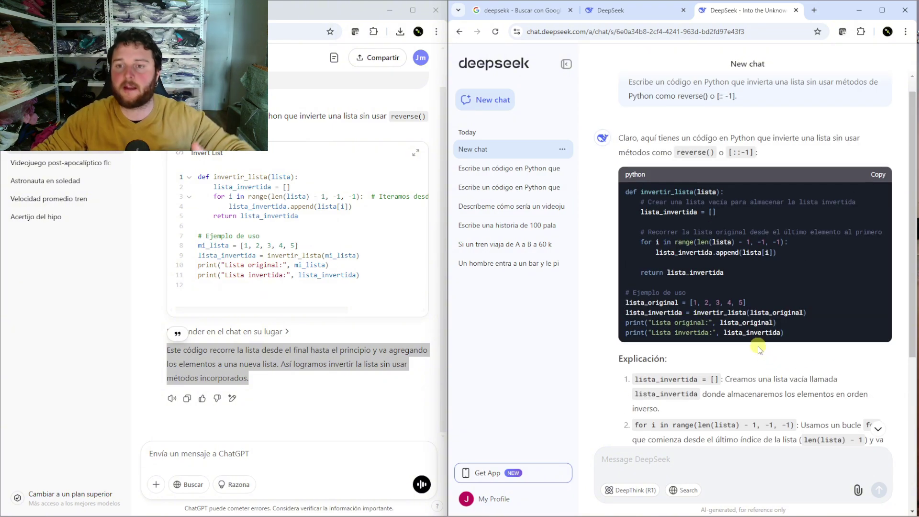
scroll(758, 348, "down", 3)
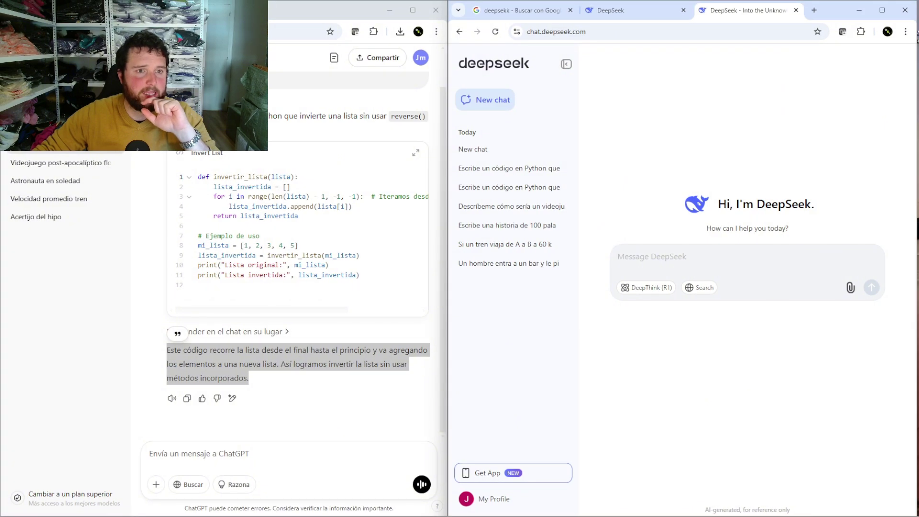
In a new ChatGPT chat and in DeepSeek, submit "Si 2x³ - 5x² + 3x - 1 = 0, encuentra todas sus raíces reales."
left_click(118, 57)
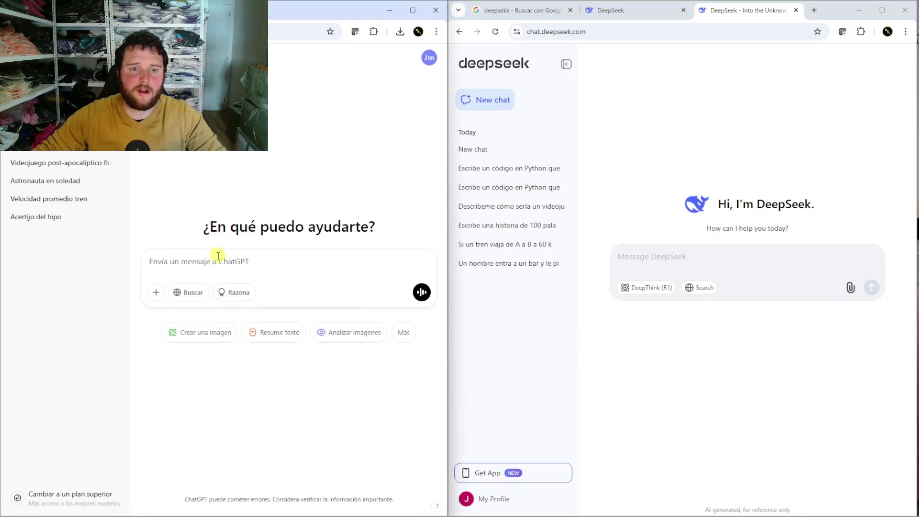
type("Si 2x³ - 5x² + 3x - 1 = 0, encuentra todas sus raíces reales.")
left_click(637, 261)
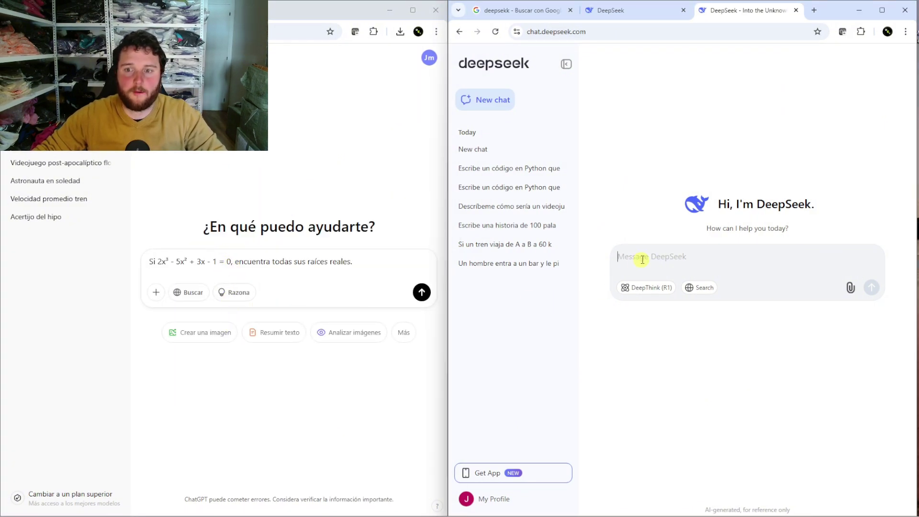
type("Si 2x³ - 5x² + 3x - 1 = 0, encuentra todas sus raíces reales.")
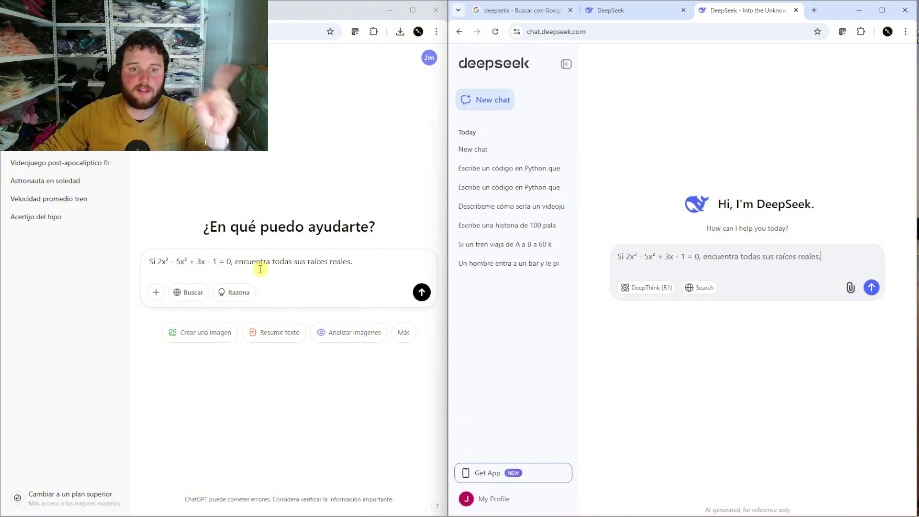
left_click(421, 292)
left_click(872, 289)
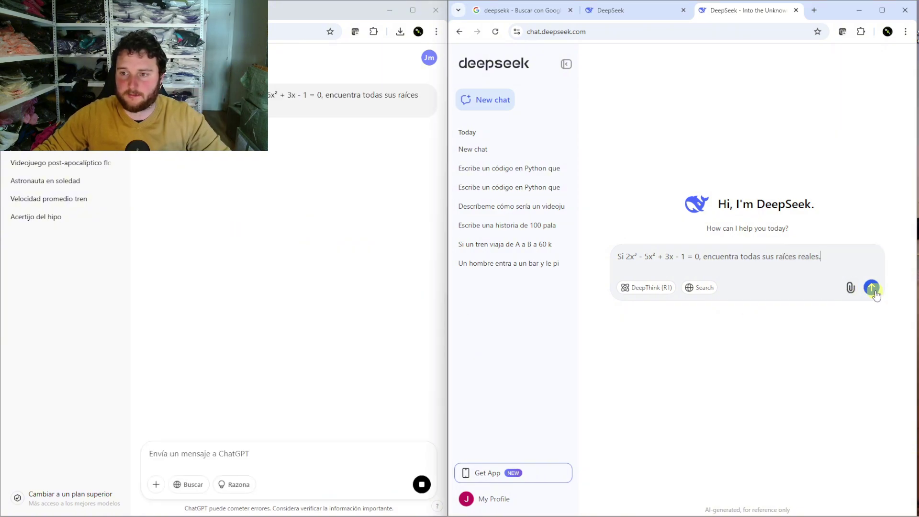
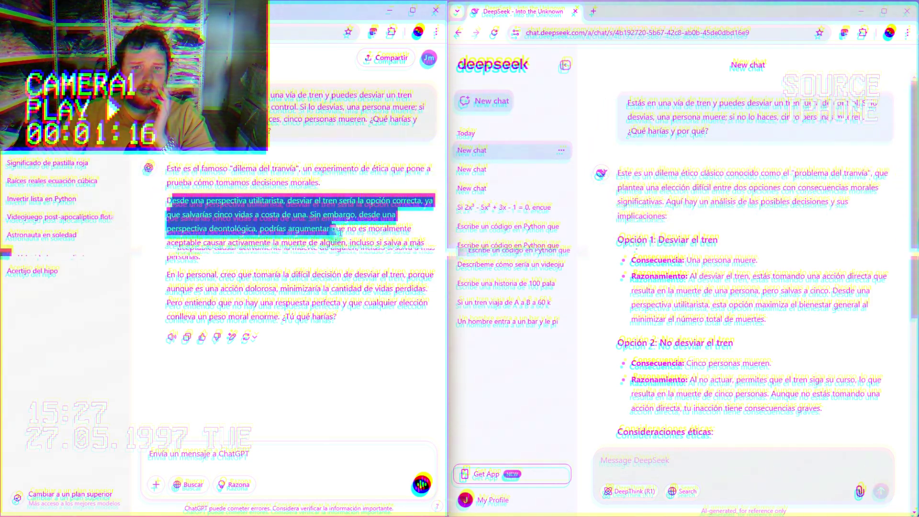
Read ChatGPT's personal stance on the trolley dilemma and DeepSeek's introduction, "Opción 1" and "Opción 2" analysis
left_click_drag(171, 274, 412, 290)
scroll(765, 238, "down", 10)
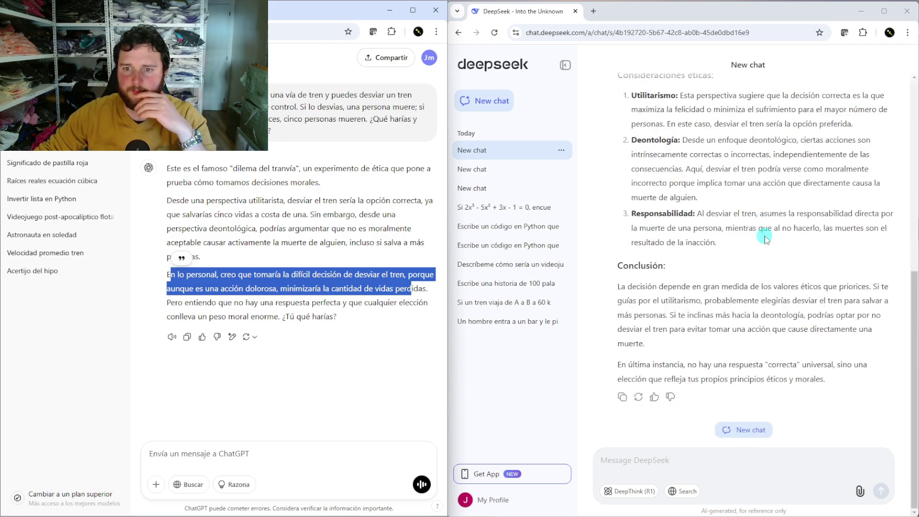
scroll(764, 238, "up", 10)
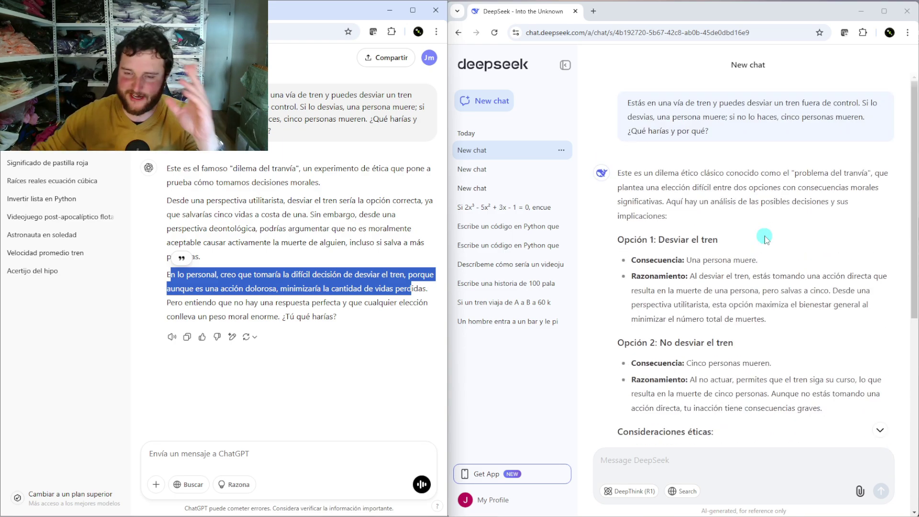
left_click_drag(633, 173, 885, 174)
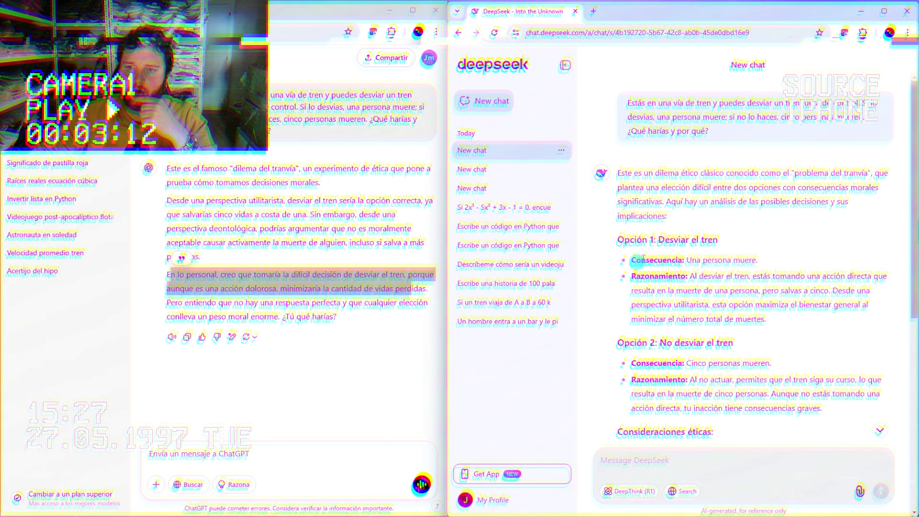
left_click_drag(644, 258, 888, 278)
scroll(765, 239, "down", 2)
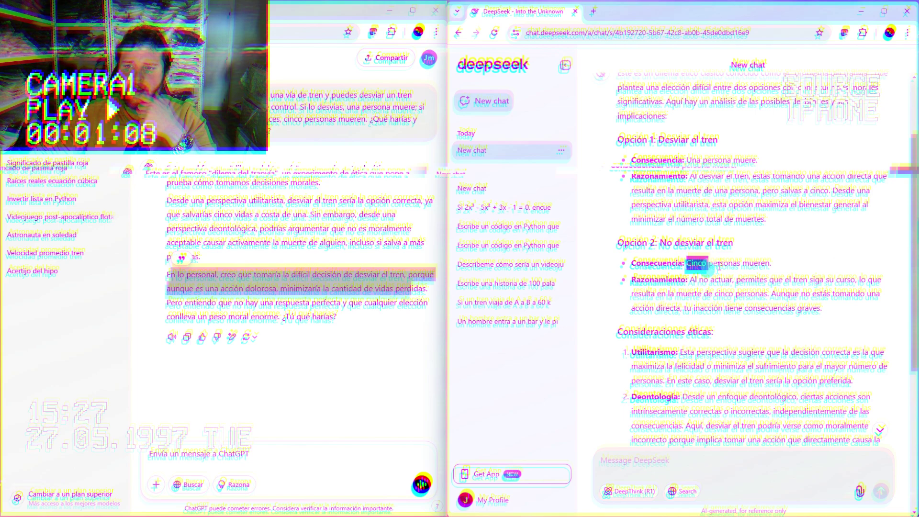
left_click_drag(690, 279, 722, 309)
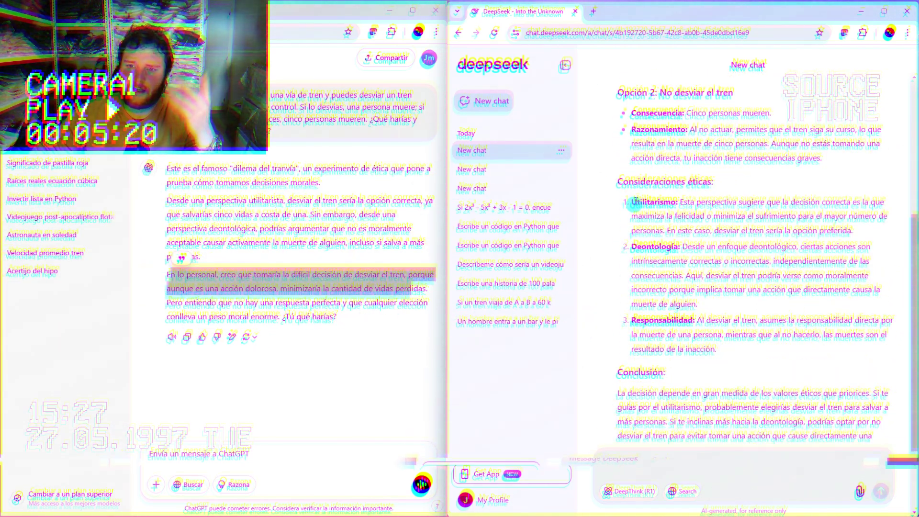
Read DeepSeek's "Consideraciones éticas" and "Conclusión" sections on the trolley dilemma
scroll(742, 306, "down", 2)
left_click_drag(668, 286, 668, 314)
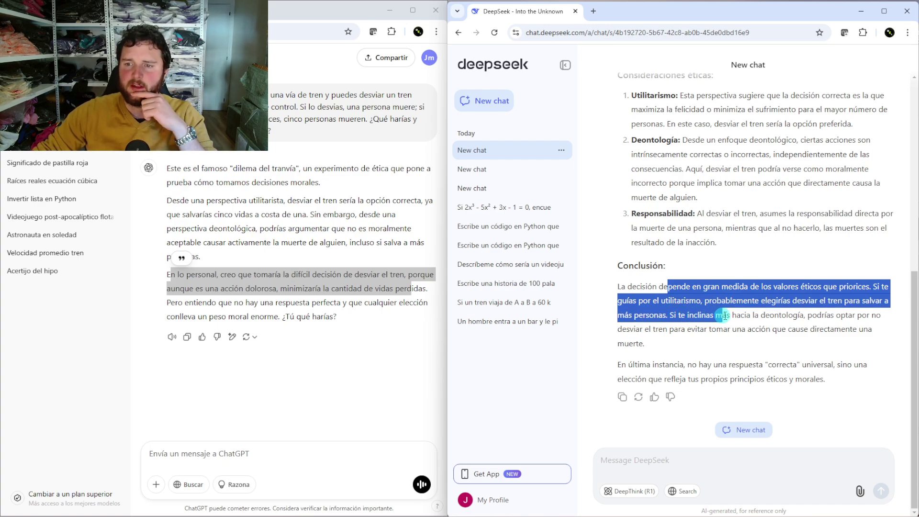
left_click_drag(725, 315, 743, 333)
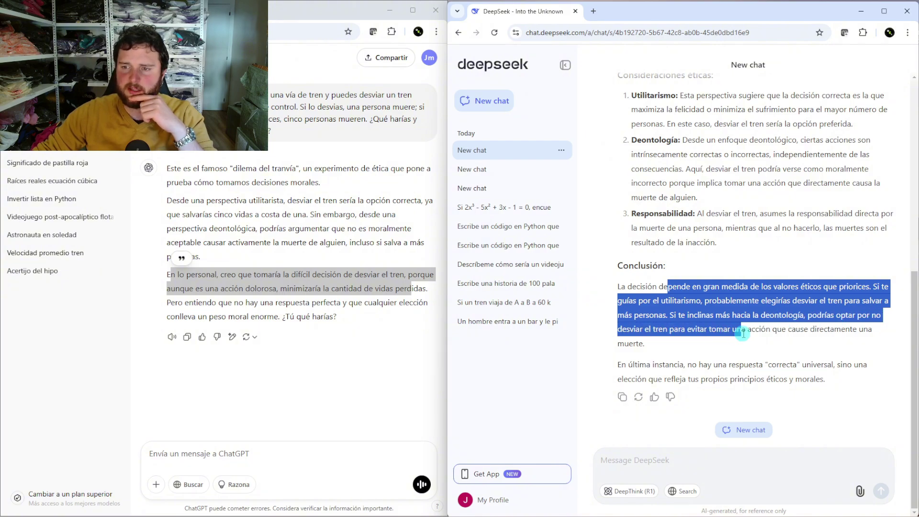
left_click(743, 334)
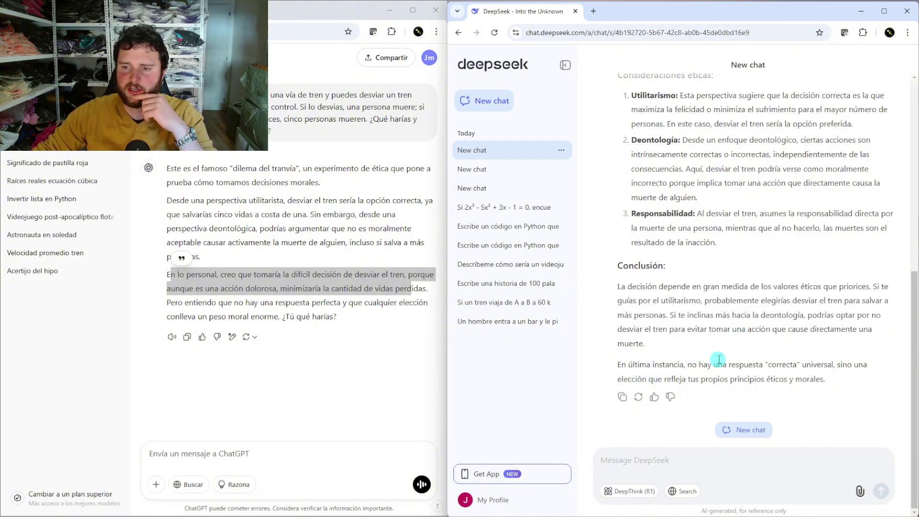
scroll(719, 359, "up", 1)
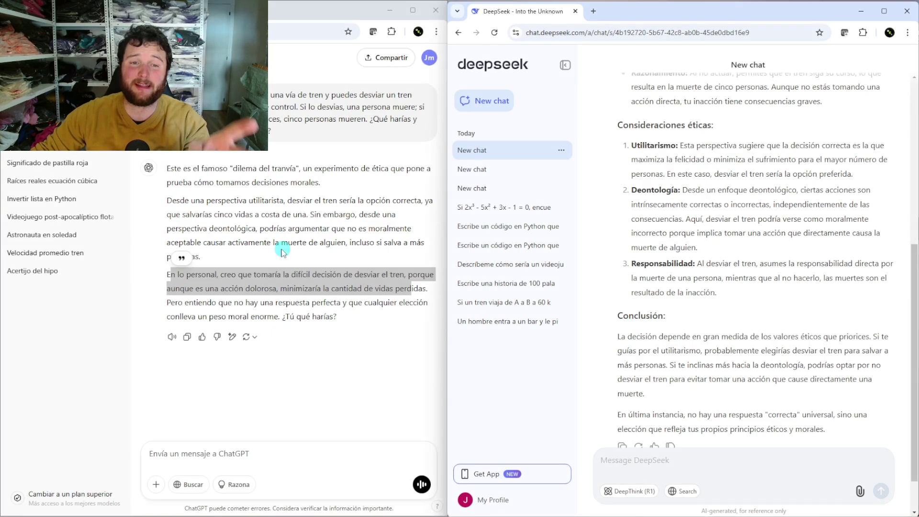
Compare DeepSeek's structured trolley analysis with ChatGPT's answer, focusing on ChatGPT's "En lo personal" paragraph
left_click(283, 253)
scroll(710, 325, "up", 6)
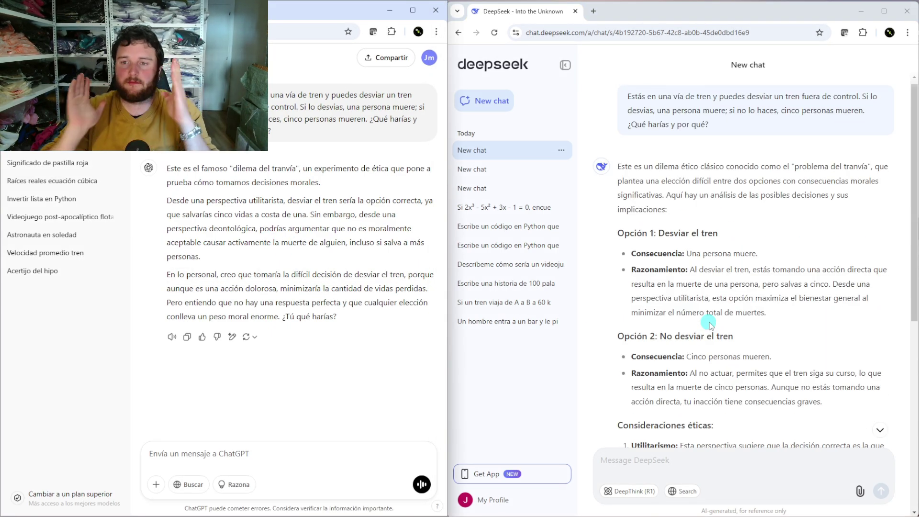
scroll(709, 324, "down", 5)
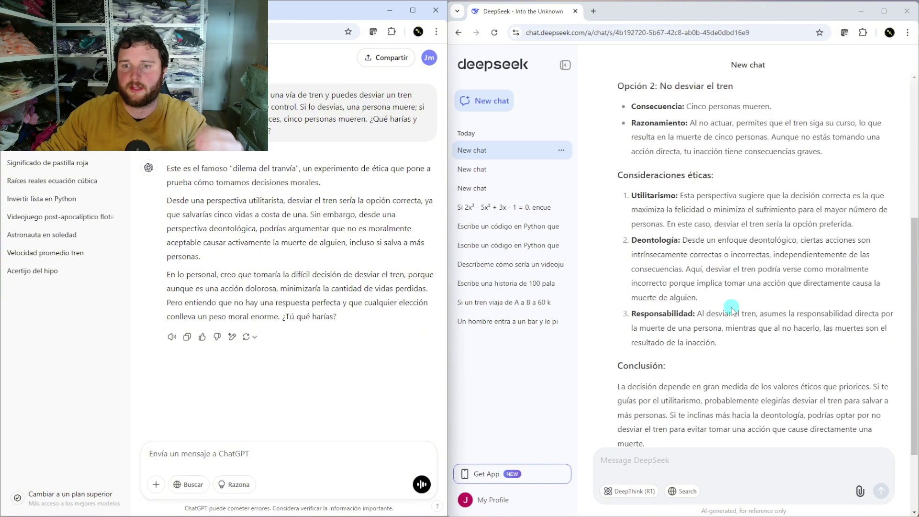
scroll(725, 308, "up", 4)
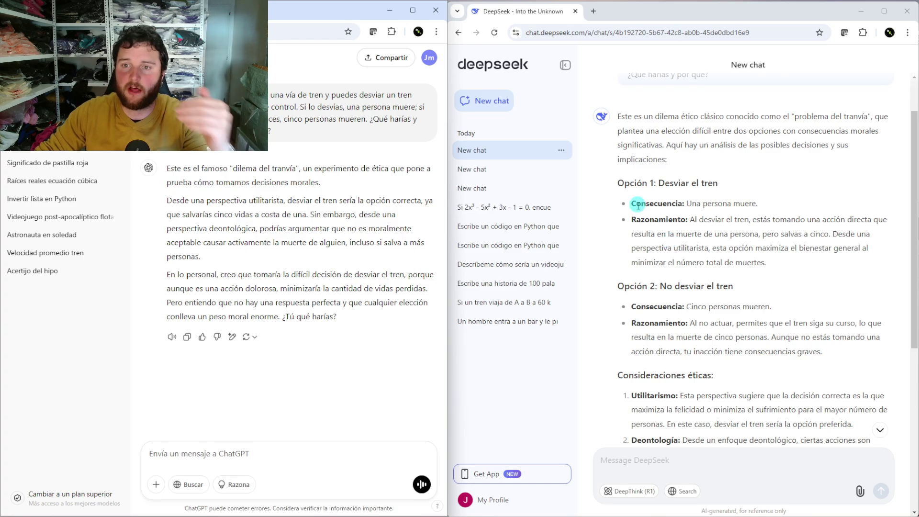
scroll(673, 273, "down", 1)
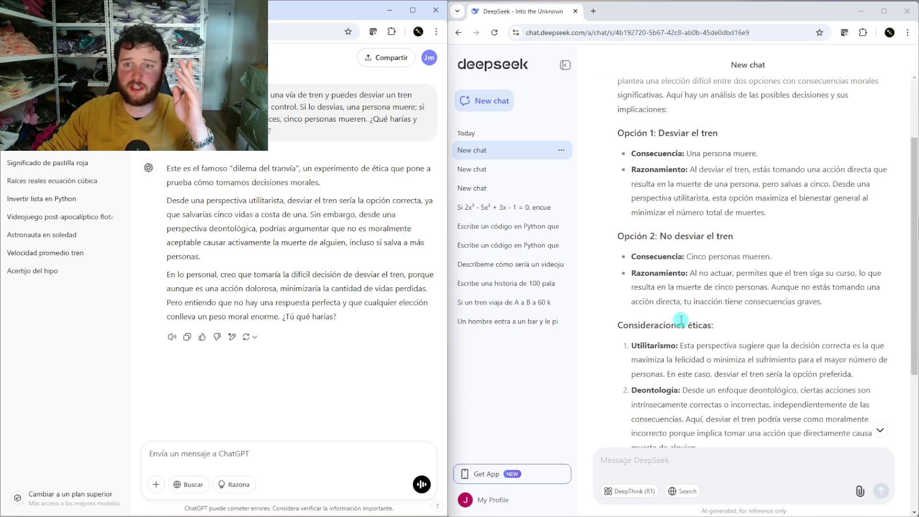
scroll(680, 320, "down", 4)
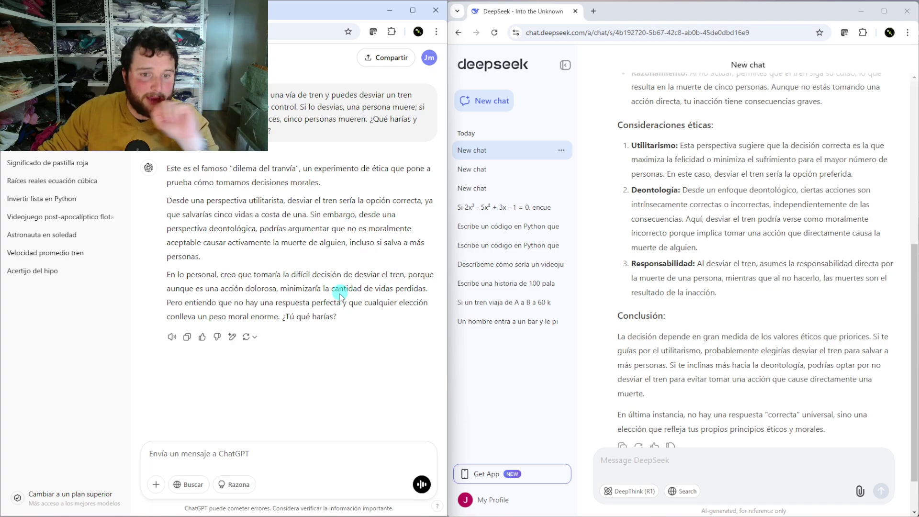
left_click_drag(167, 274, 318, 279)
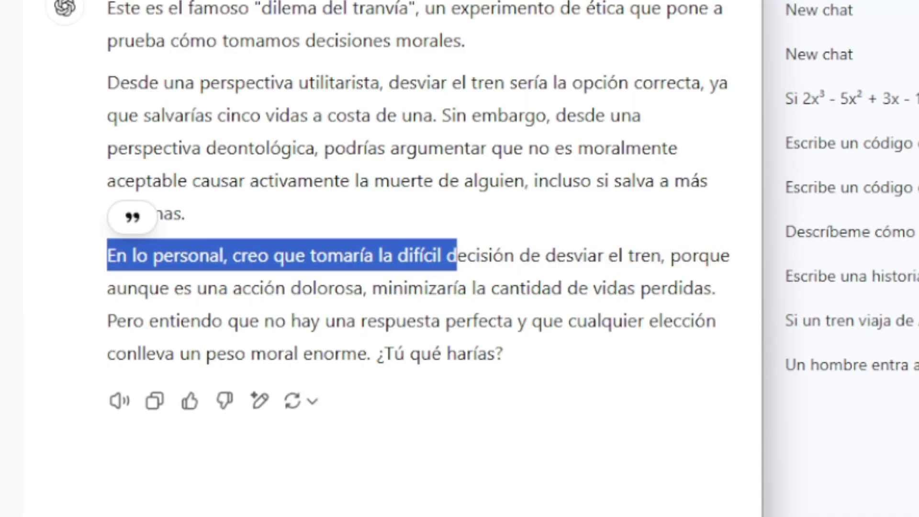
left_click(752, 346)
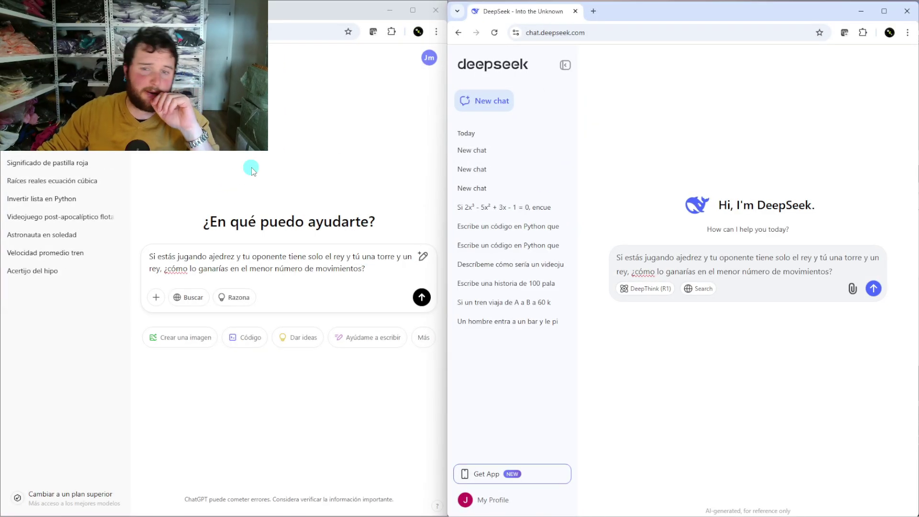
Submit the chess prompt about winning with rook and king in the fewest moves to both assistants, and review DeepSeek's answer through its conclusion
left_click(422, 297)
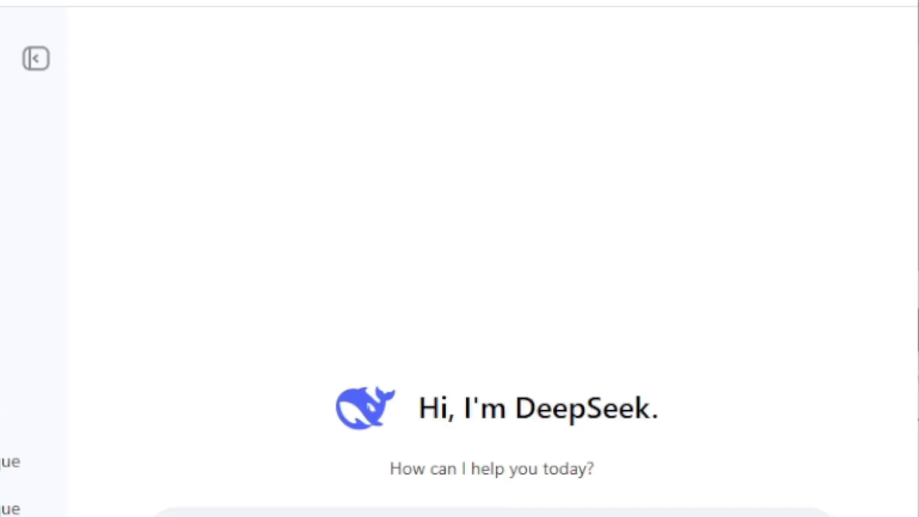
key("Return")
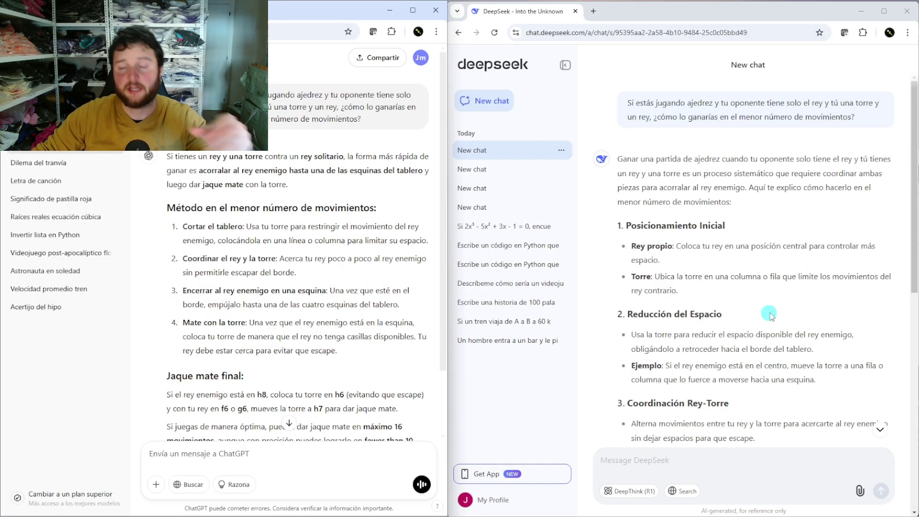
scroll(779, 317, "down", 12)
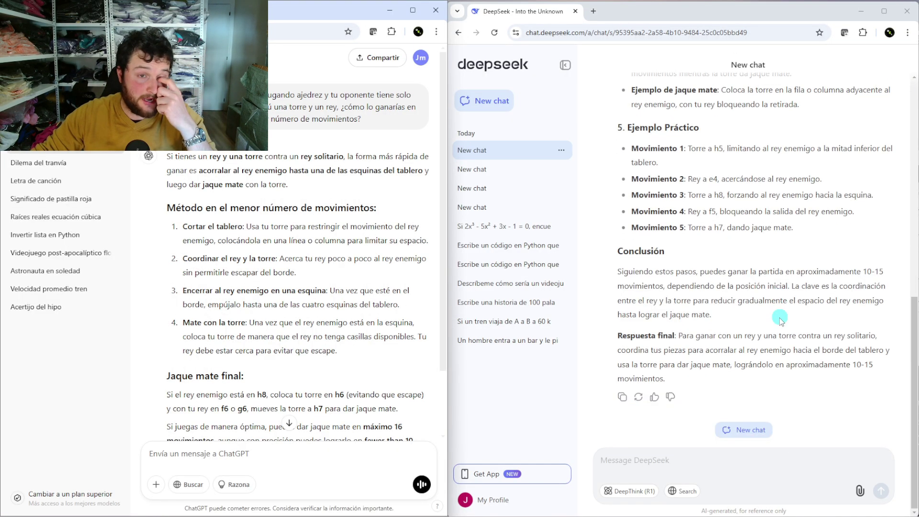
Compare the overall structure of both rook-and-king answers, from DeepSeek's five numbered sections to ChatGPT's "Jaque mate final"
scroll(765, 319, "up", 5)
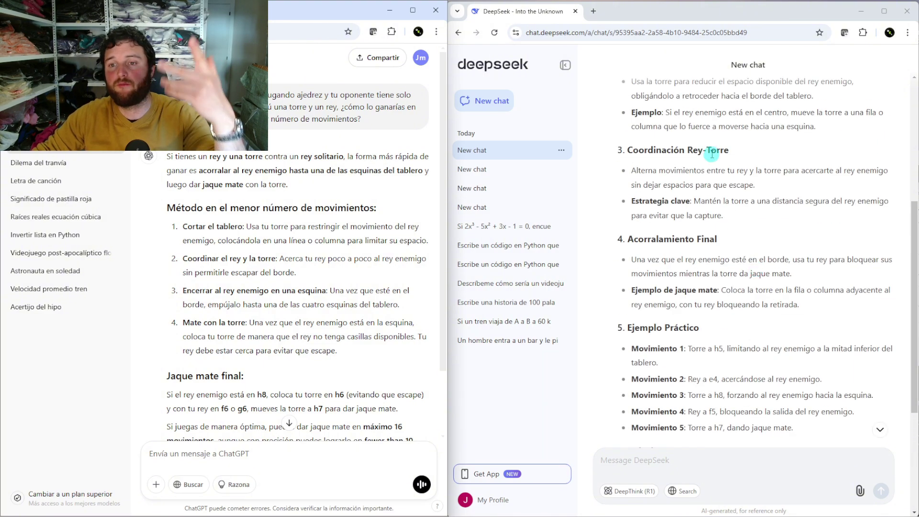
scroll(744, 213, "down", 5)
scroll(744, 227, "up", 15)
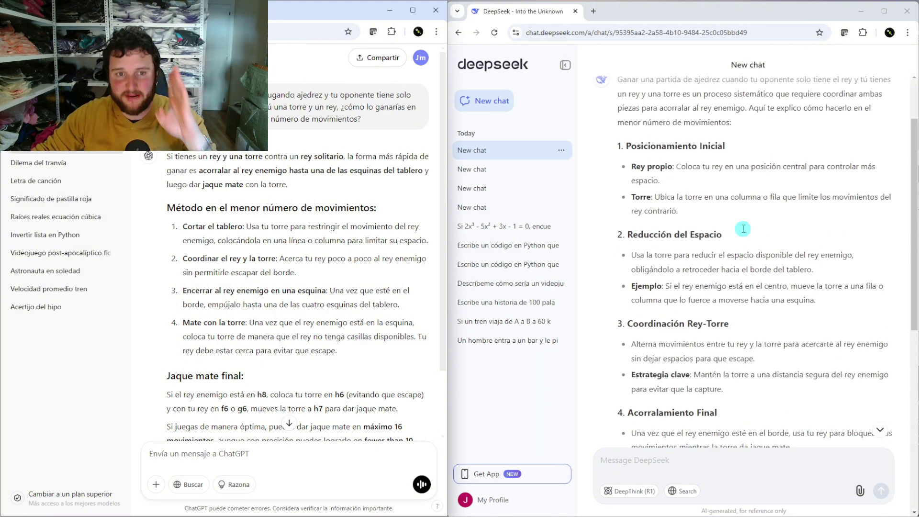
scroll(274, 230, "down", 2)
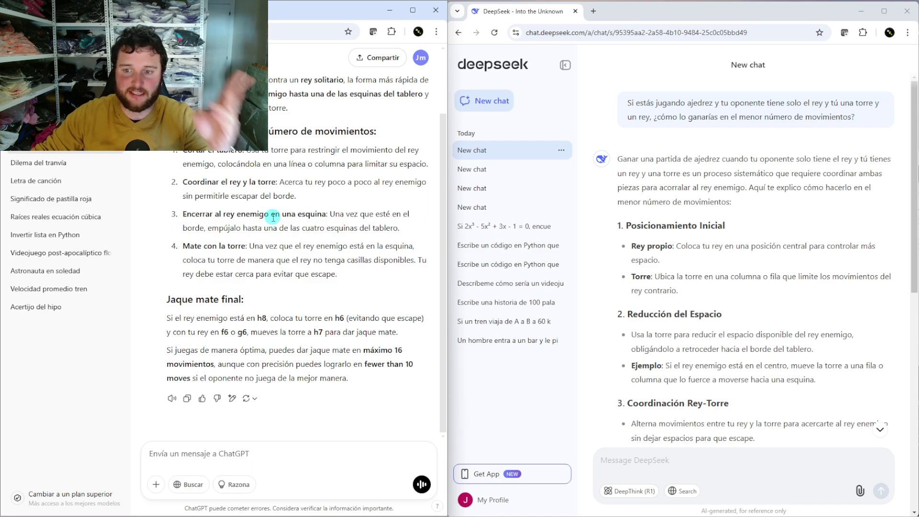
scroll(274, 215, "up", 2)
scroll(276, 222, "down", 2)
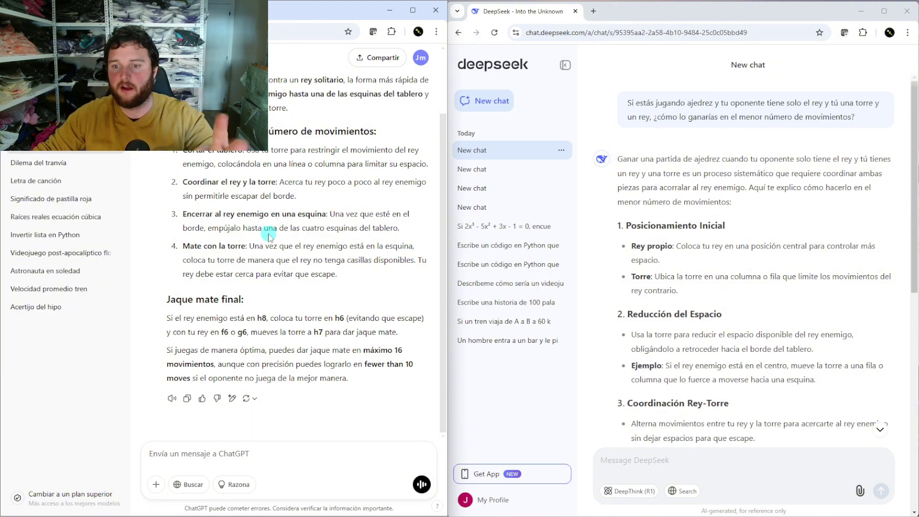
scroll(671, 184, "down", 8)
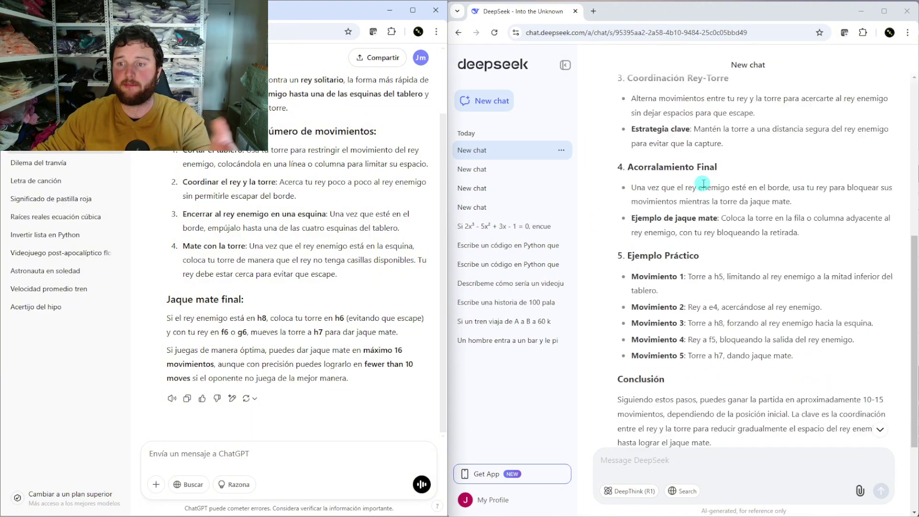
scroll(699, 191, "up", 8)
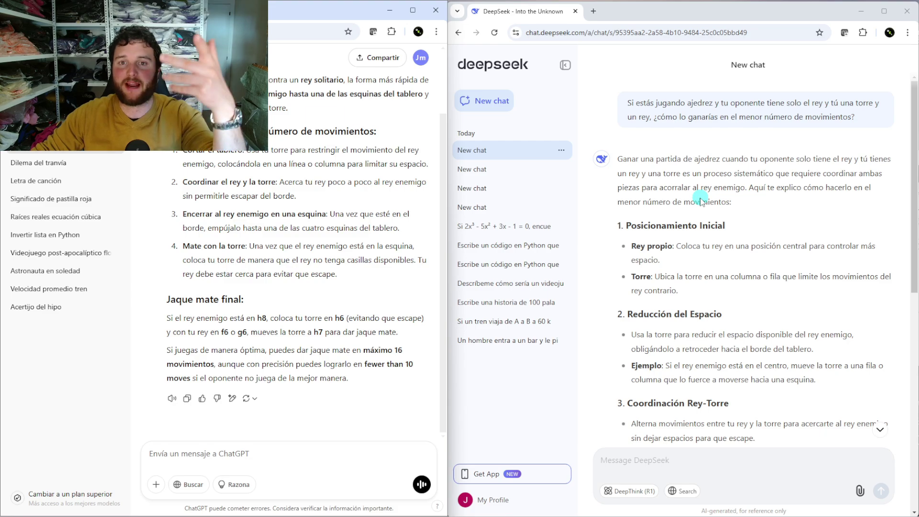
scroll(700, 199, "down", 4)
scroll(718, 193, "up", 4)
Compare DeepSeek's "Posicionamiento Inicial" and "Reducción del Espacio" sections with ChatGPT's "Cortar el tablero" and "Coordinar el rey y la torre" steps
left_click_drag(621, 226, 718, 226)
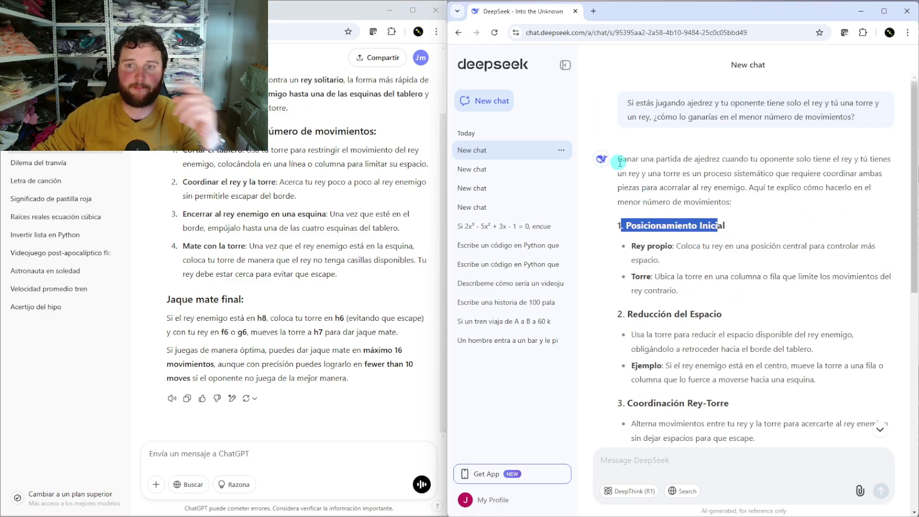
left_click(177, 152)
left_click(236, 152)
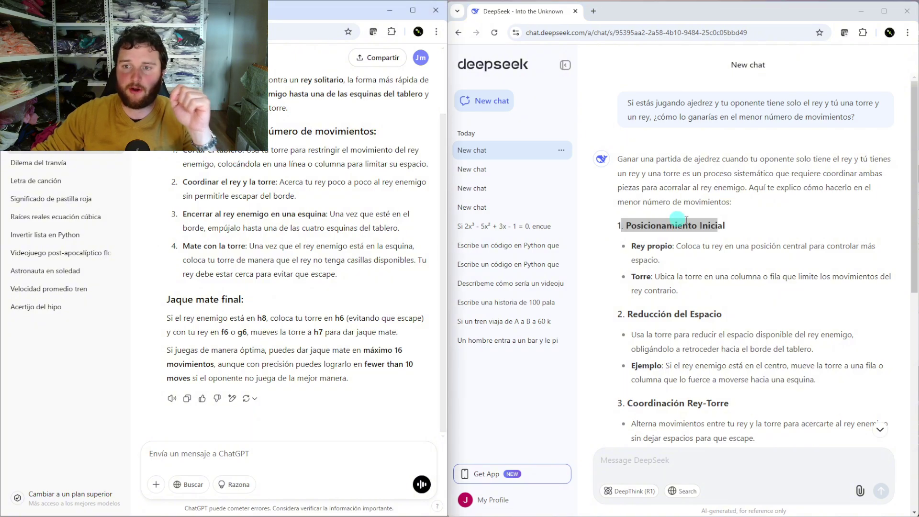
left_click(693, 222)
left_click_drag(617, 225, 698, 228)
left_click(697, 227)
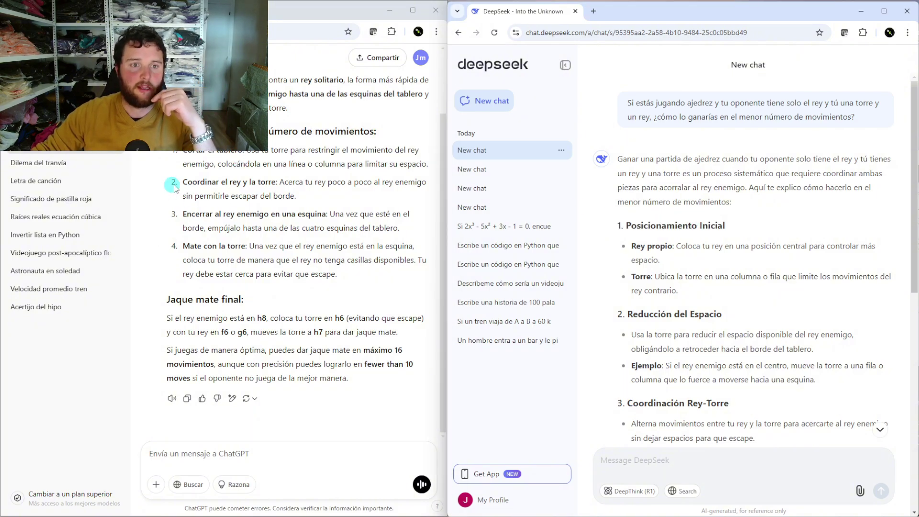
left_click_drag(181, 182, 235, 183)
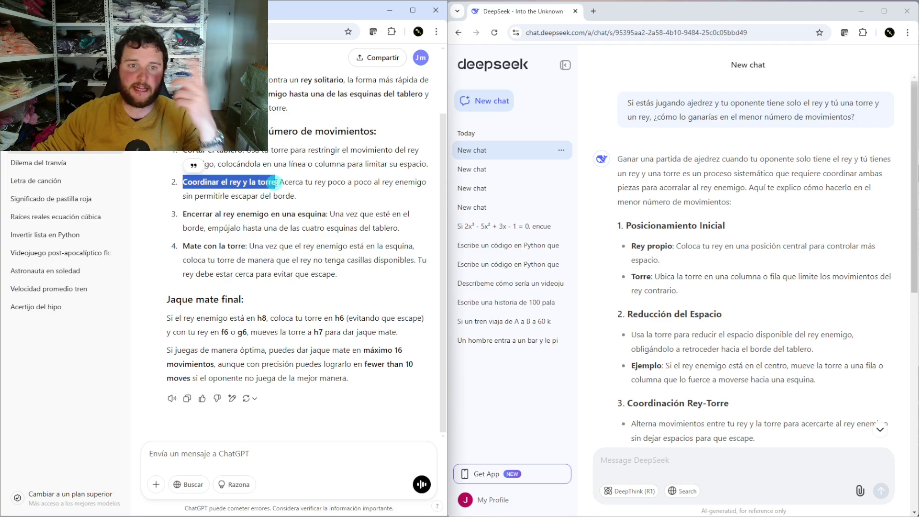
left_click_drag(643, 313, 727, 324)
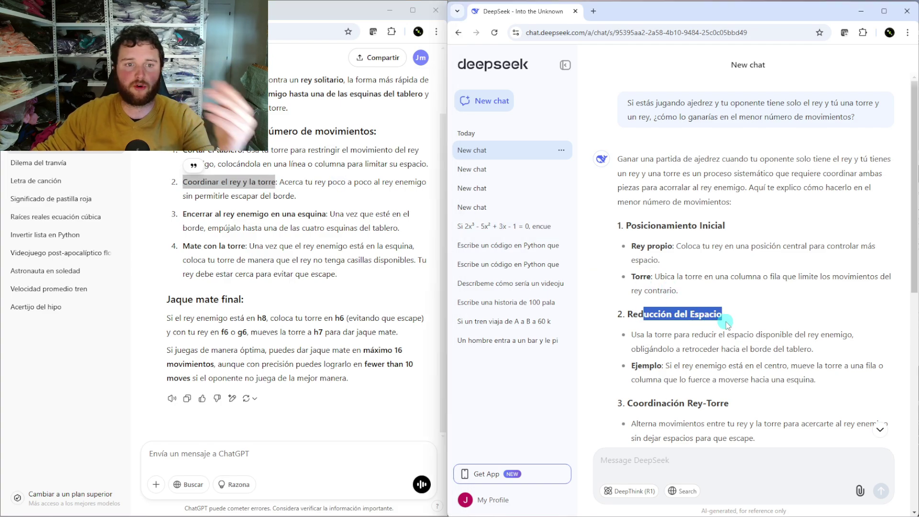
scroll(731, 324, "down", 2)
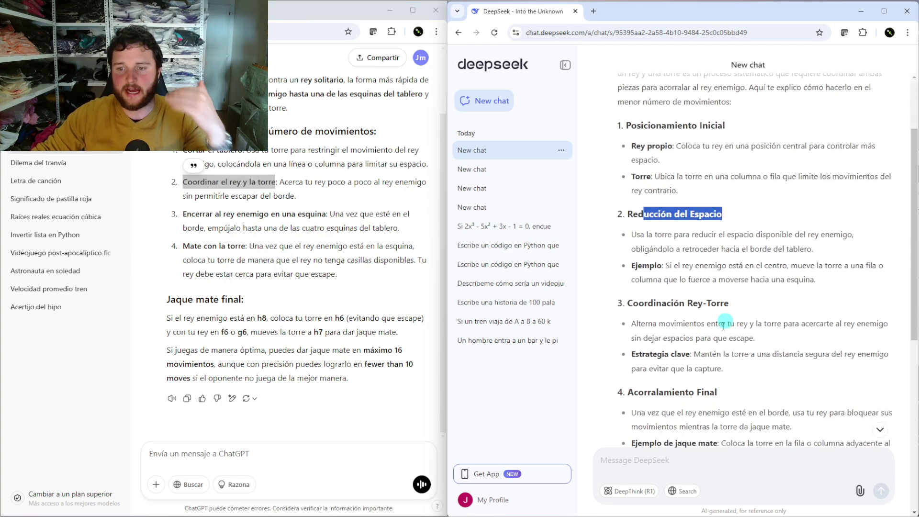
scroll(723, 325, "down", 2)
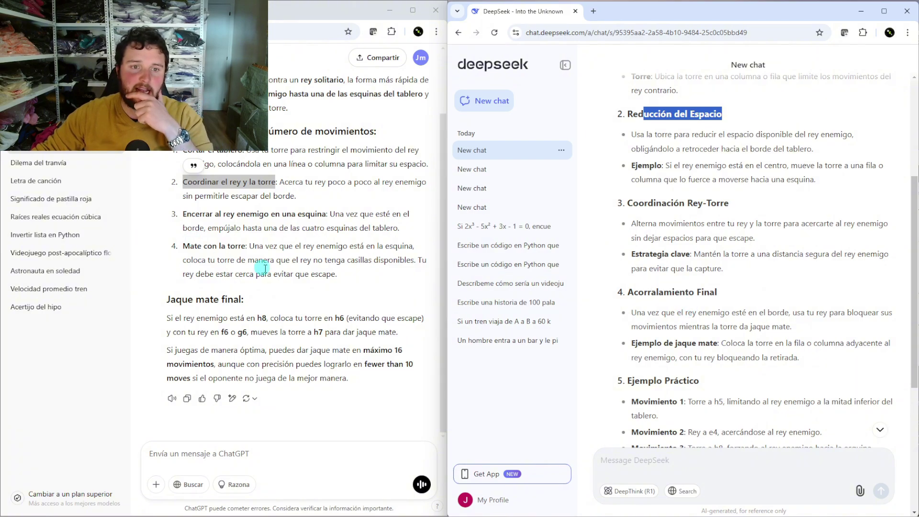
Review ChatGPT's four-step "Método en el menor número de movimientos" against the opening sections of DeepSeek's chess answer
left_click_drag(337, 274, 216, 132)
left_click(266, 196)
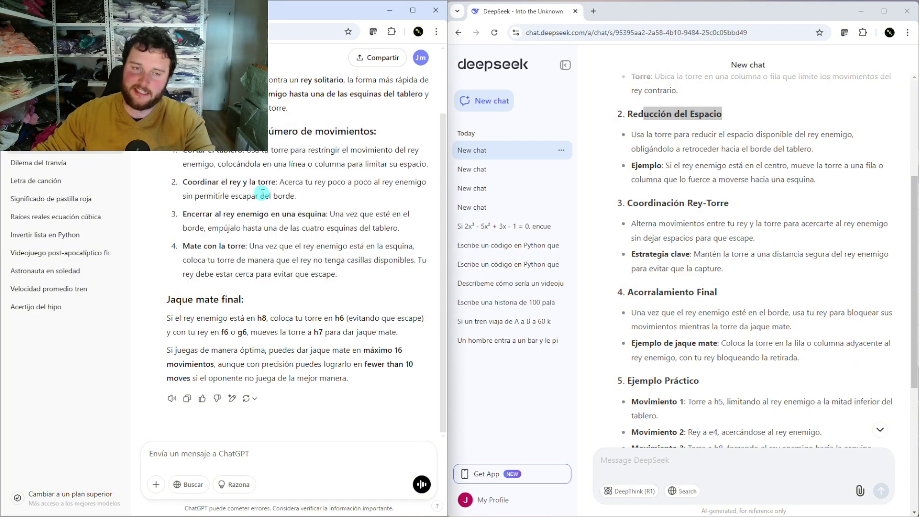
scroll(263, 196, "up", 2)
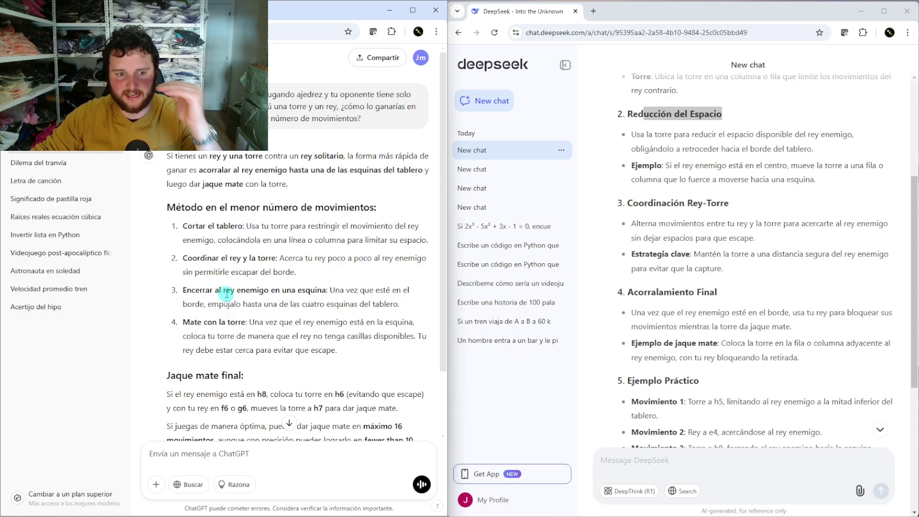
scroll(229, 295, "down", 2)
left_click(745, 248)
scroll(746, 246, "up", 4)
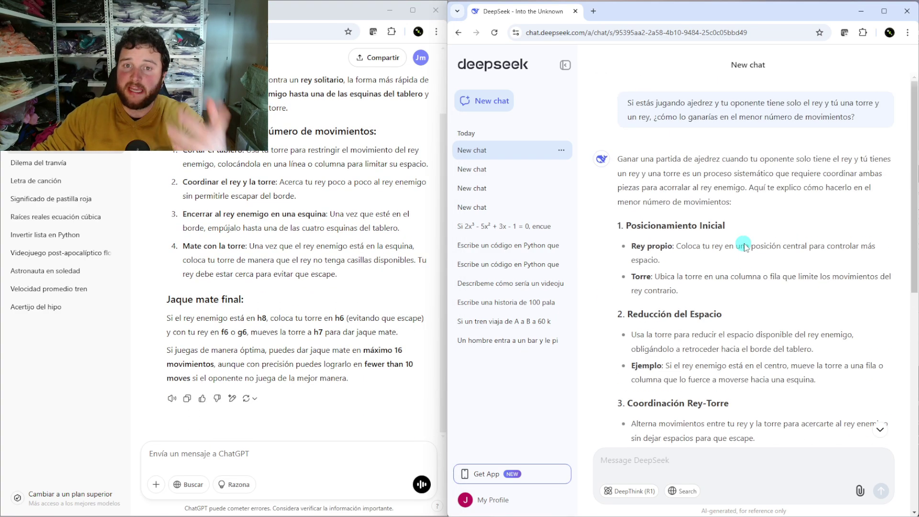
Examine DeepSeek's "Ejemplo Práctico", highlighting Movimiento 1 to Movimiento 5, and read its "Conclusión" and "Respuesta final"
scroll(720, 228, "down", 8)
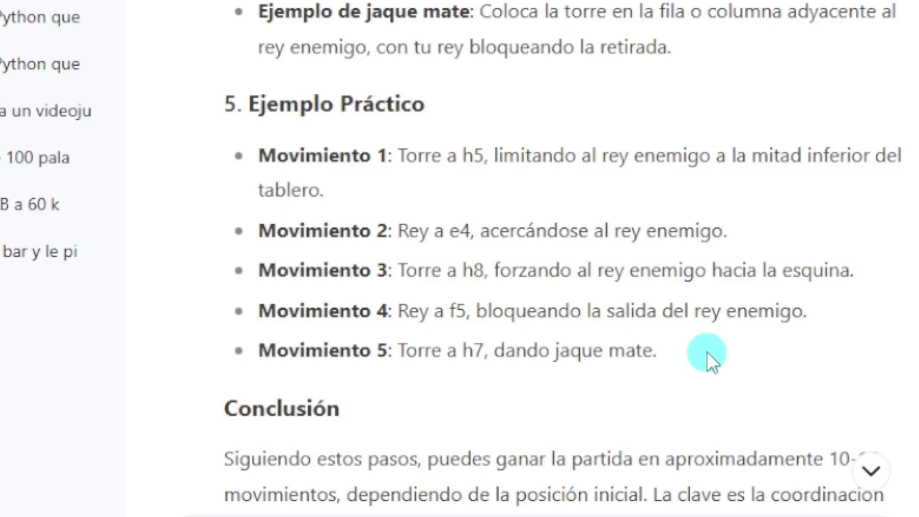
left_click_drag(707, 352, 261, 160)
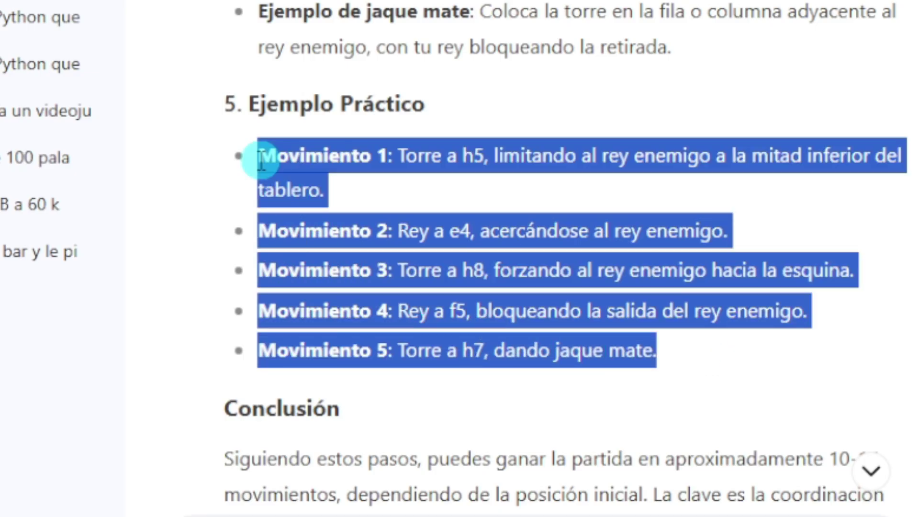
left_click(440, 210)
scroll(440, 214, "down", 3)
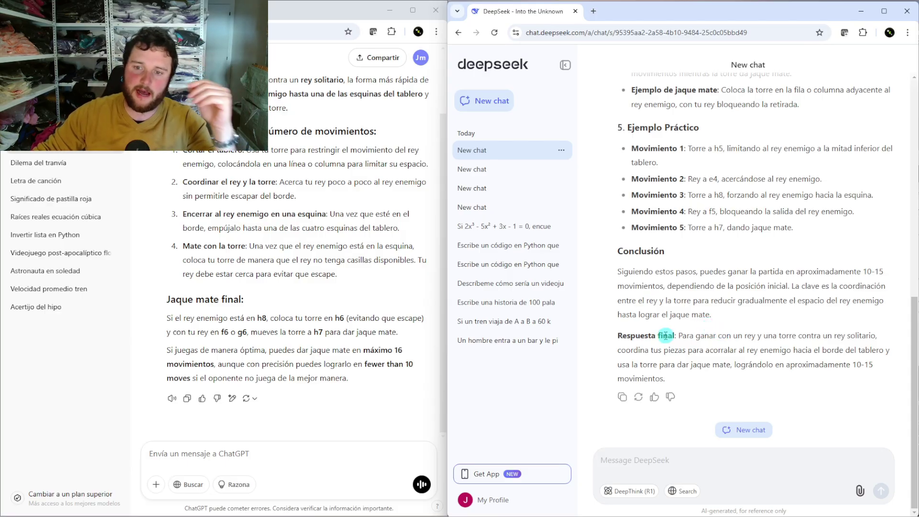
scroll(666, 335, "up", 2)
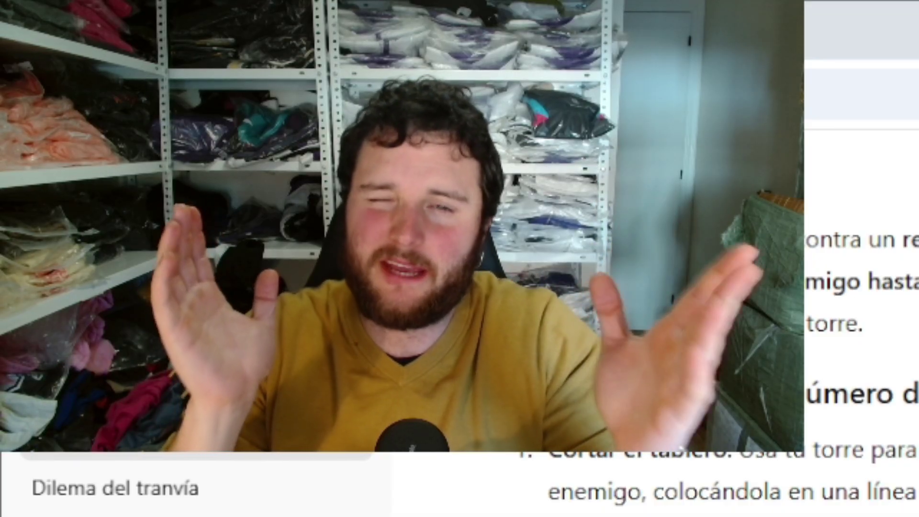